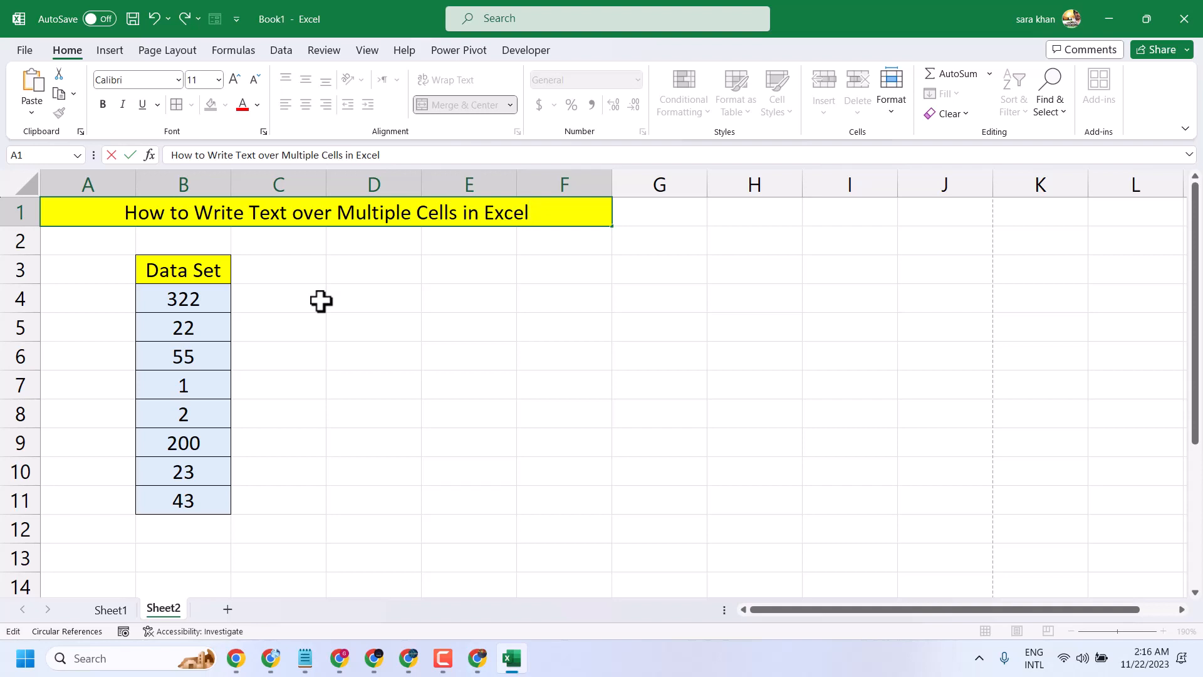
pyautogui.click(365, 288)
pyautogui.click(130, 212)
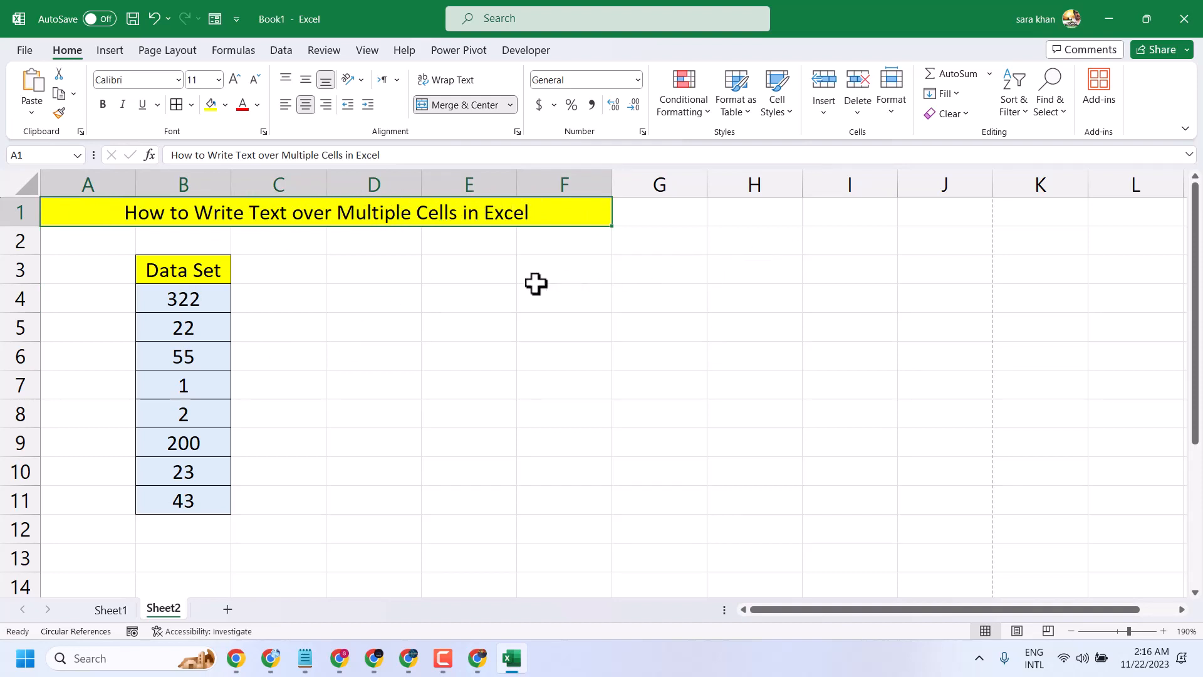
pyautogui.click(532, 348)
# Step: Merge and center cells D4 through J4 beside the data set
pyautogui.moveTo(384, 296); pyautogui.dragTo(921, 301)
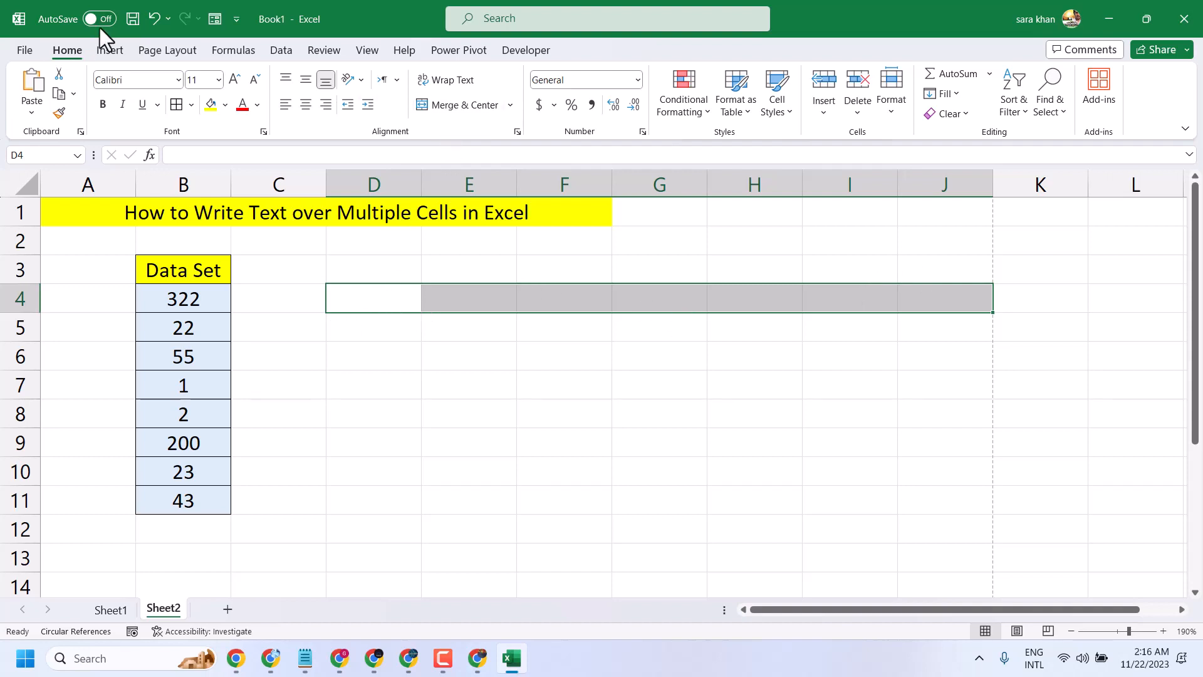
pyautogui.click(478, 104)
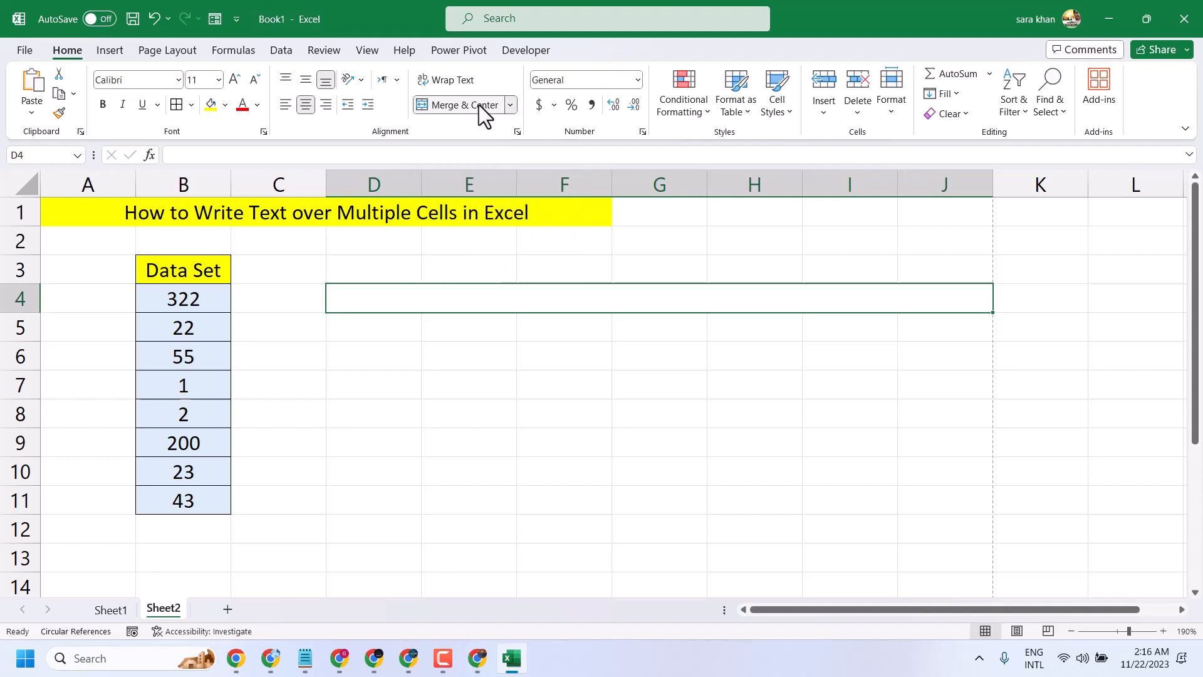
pyautogui.click(480, 379)
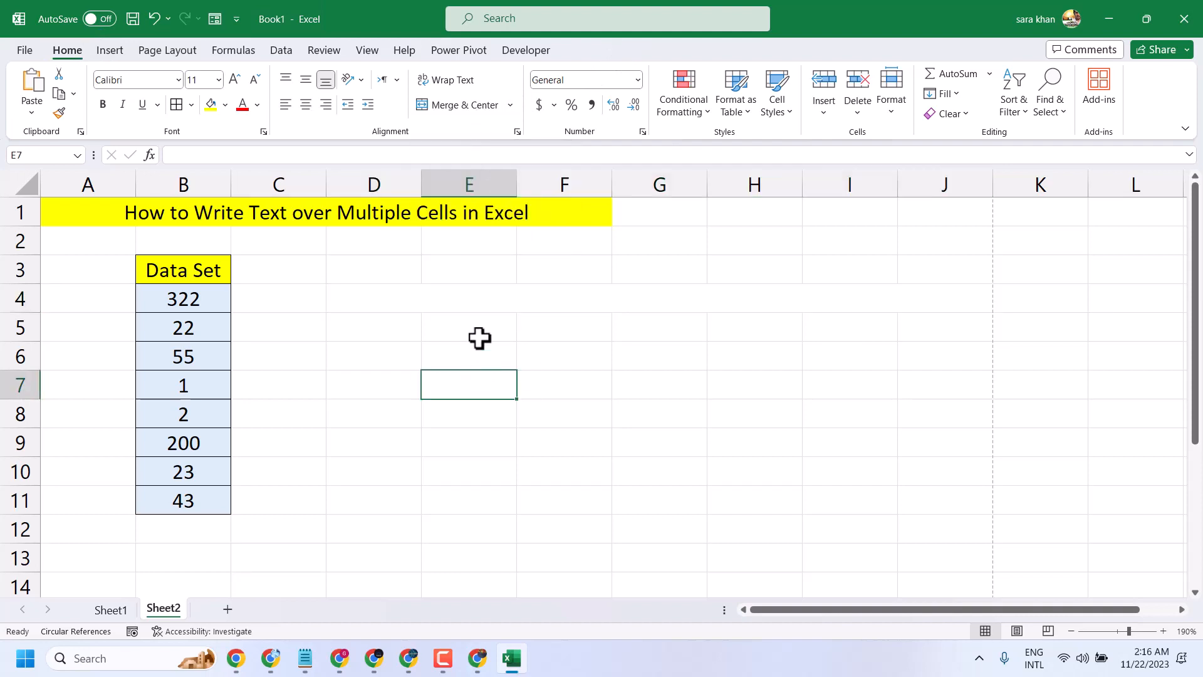
# Step: Paste the copied text "How to Write Text over Multiple Cells in Excel" into the merged cell D4:J4
pyautogui.click(485, 293)
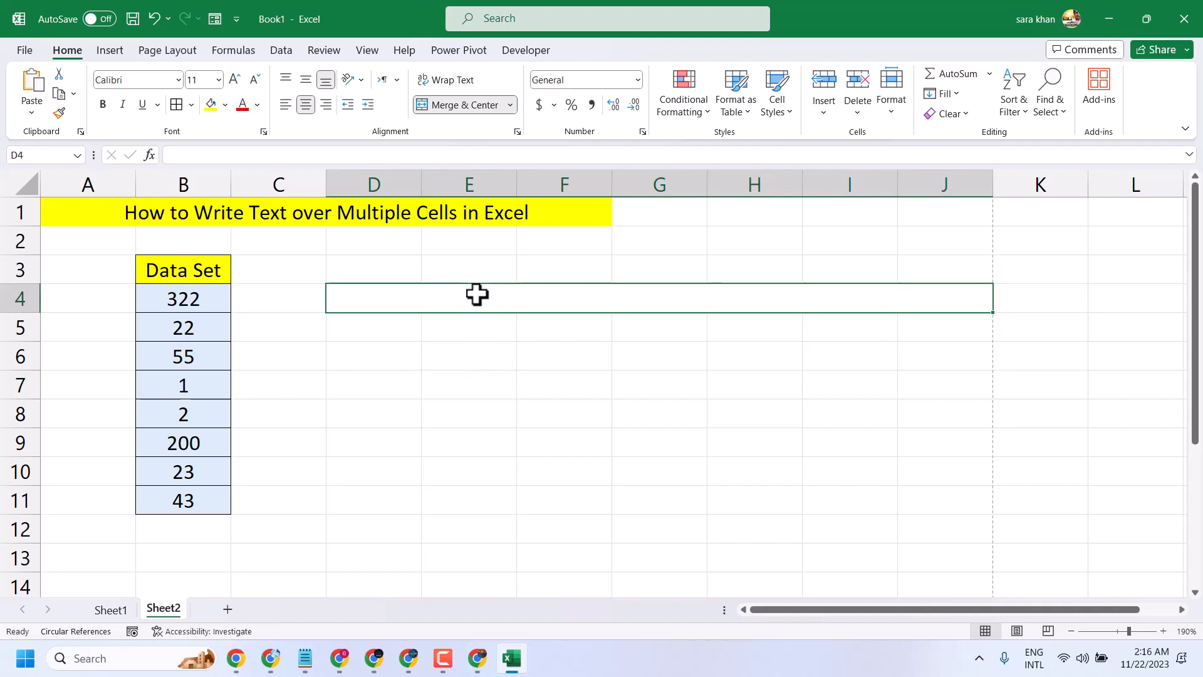
pyautogui.doubleClick(475, 297)
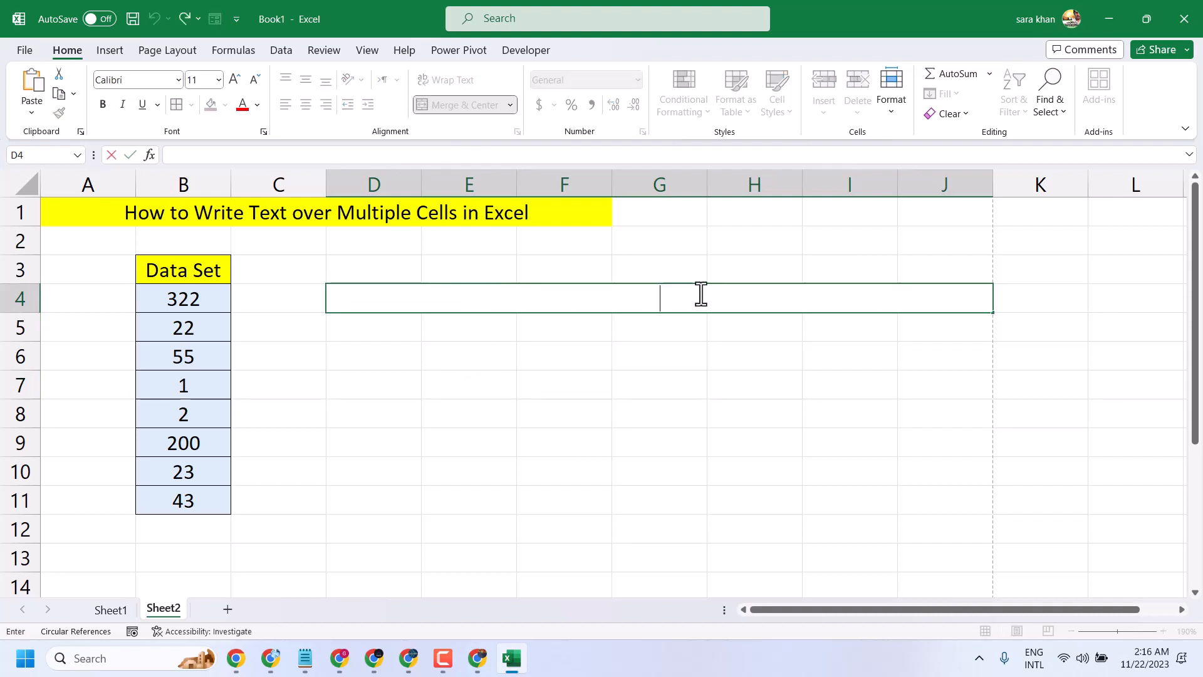
pyautogui.rightClick(680, 297)
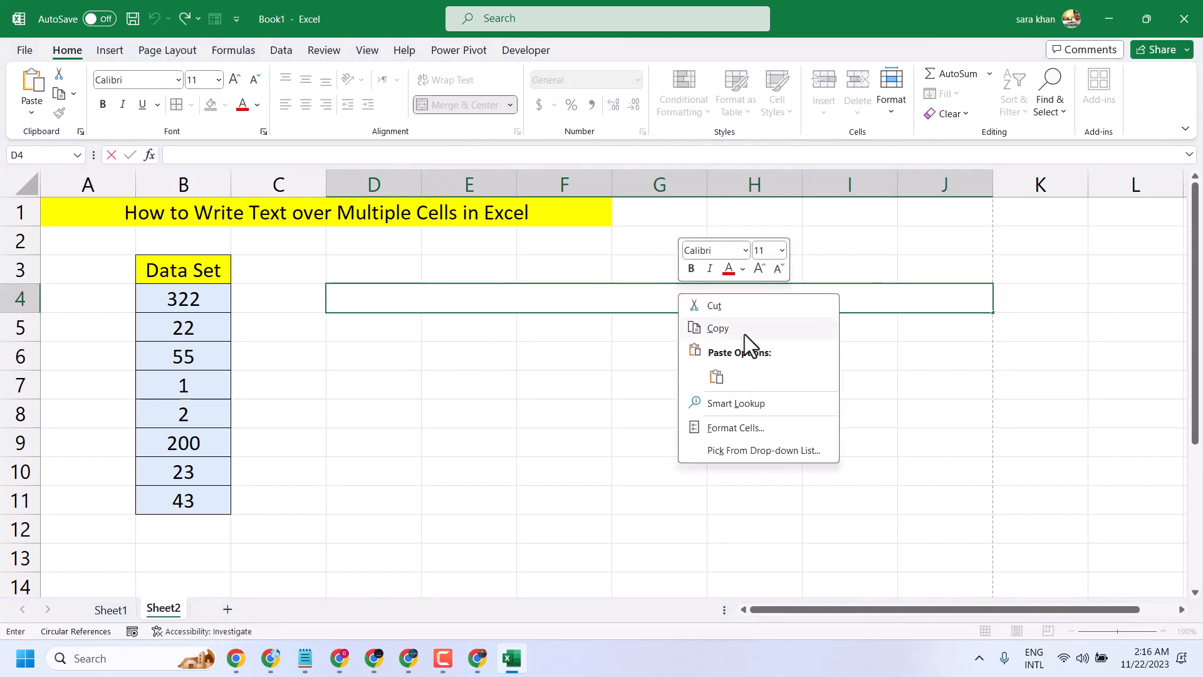
pyautogui.click(716, 379)
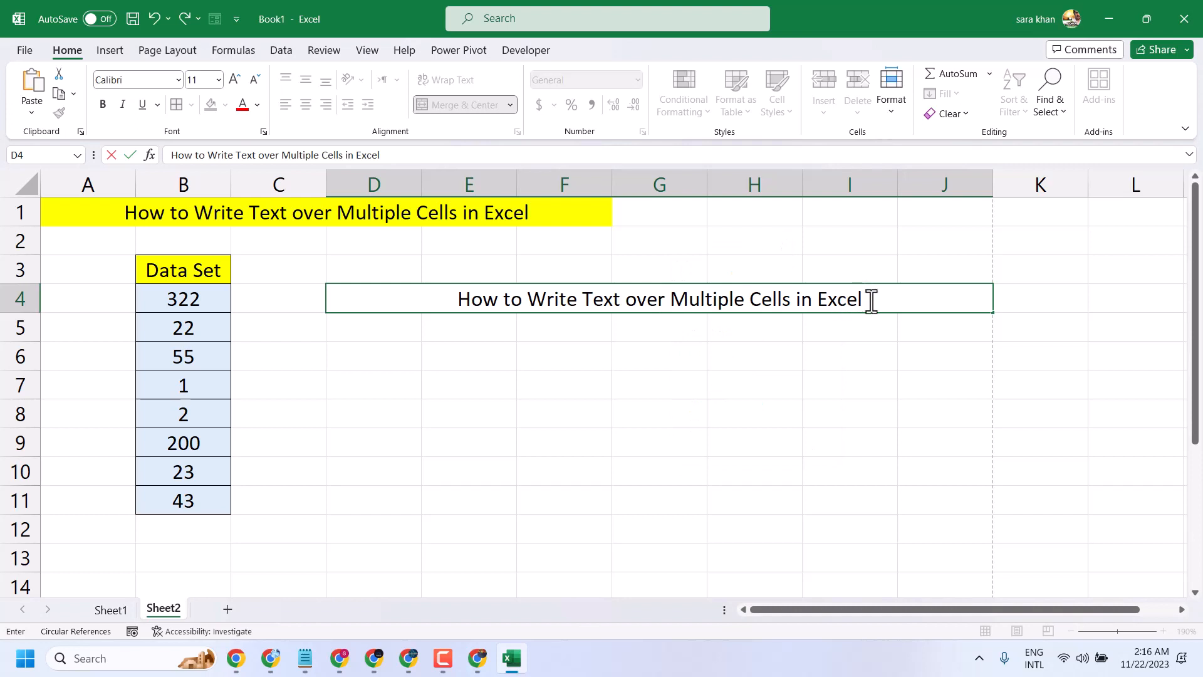
pyautogui.moveTo(871, 301); pyautogui.dragTo(457, 304)
pyautogui.hotkey('ctrl', 'c')
pyautogui.click(357, 298)
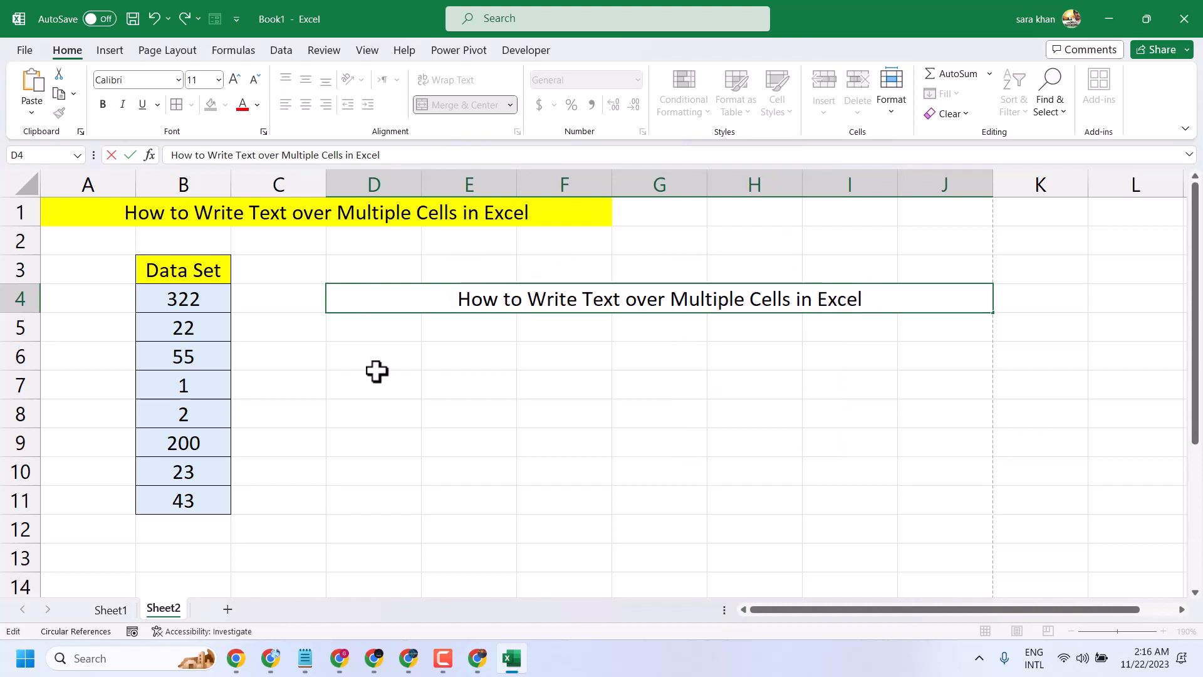
pyautogui.click(377, 372)
# Step: Apply All Borders to the merged text cell in row 4
pyautogui.click(416, 296)
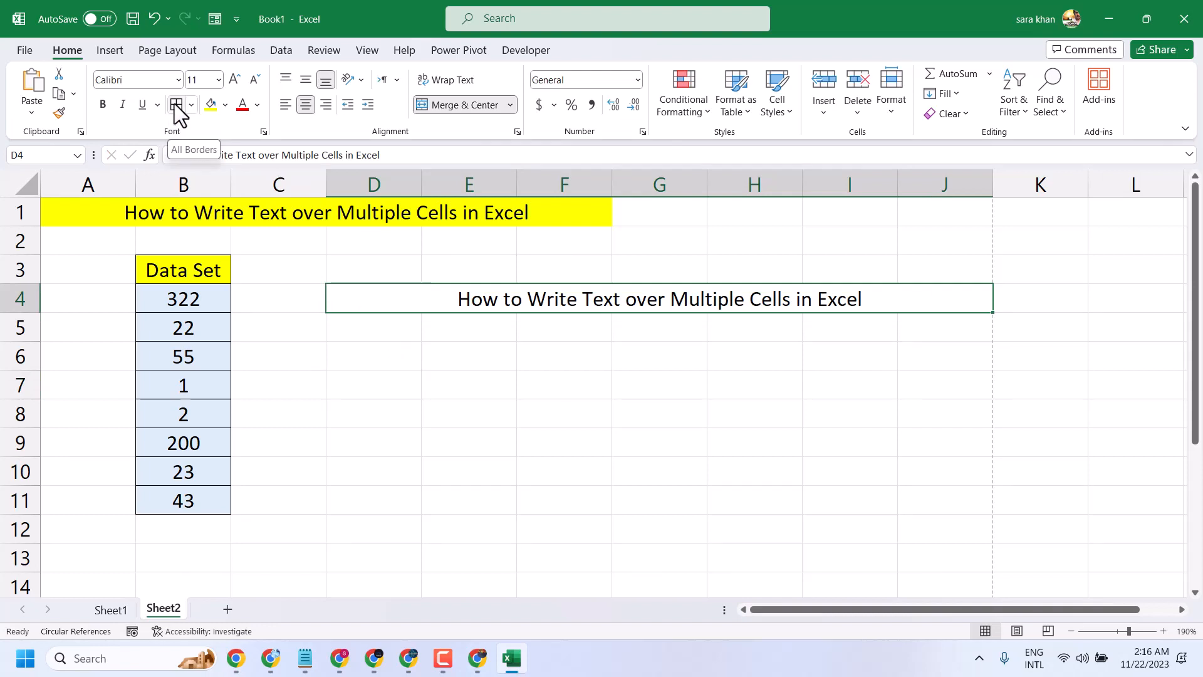
pyautogui.click(191, 105)
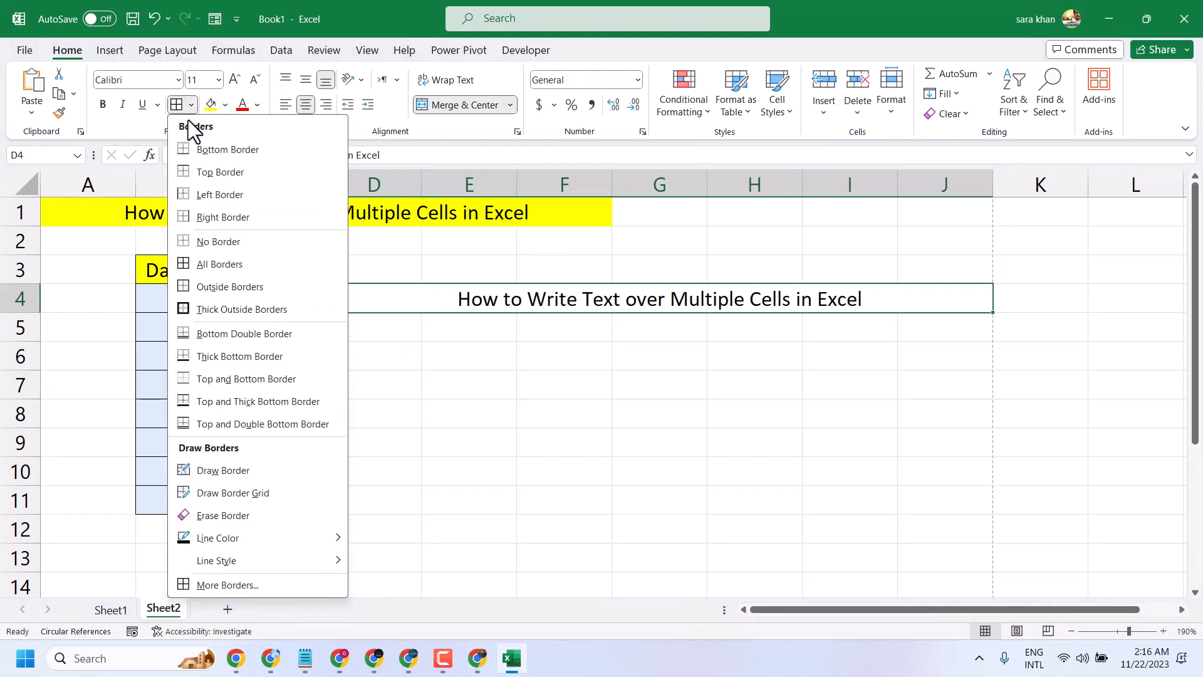
pyautogui.click(206, 266)
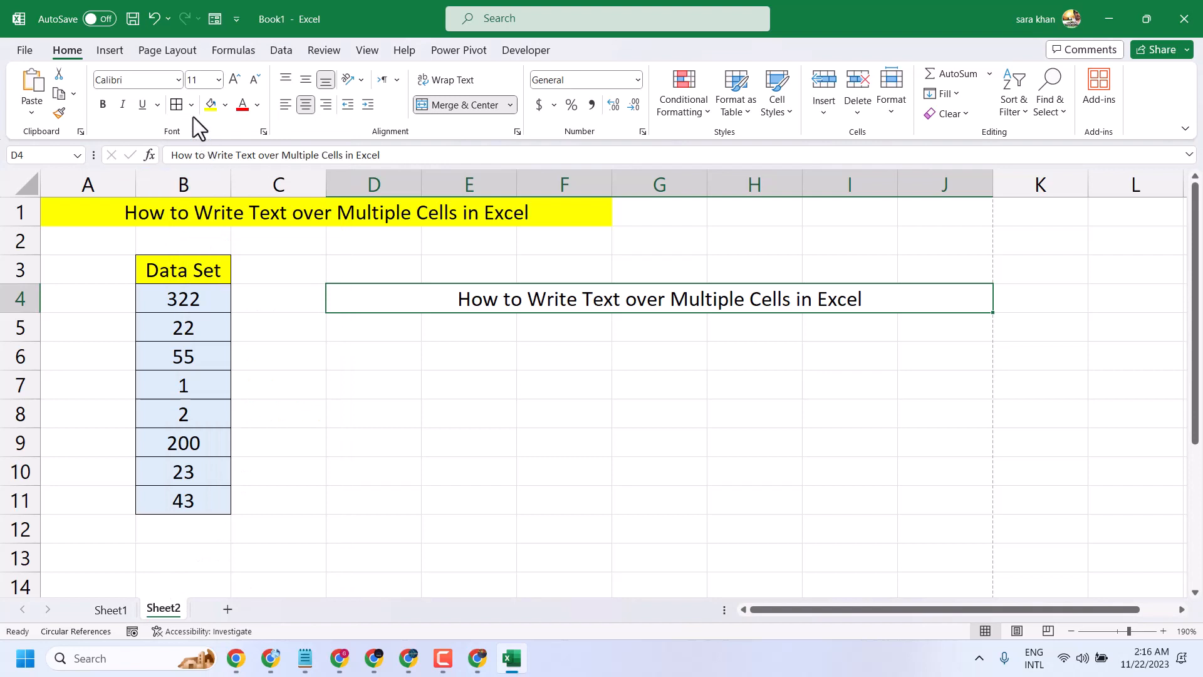
pyautogui.moveTo(401, 359); pyautogui.dragTo(407, 519)
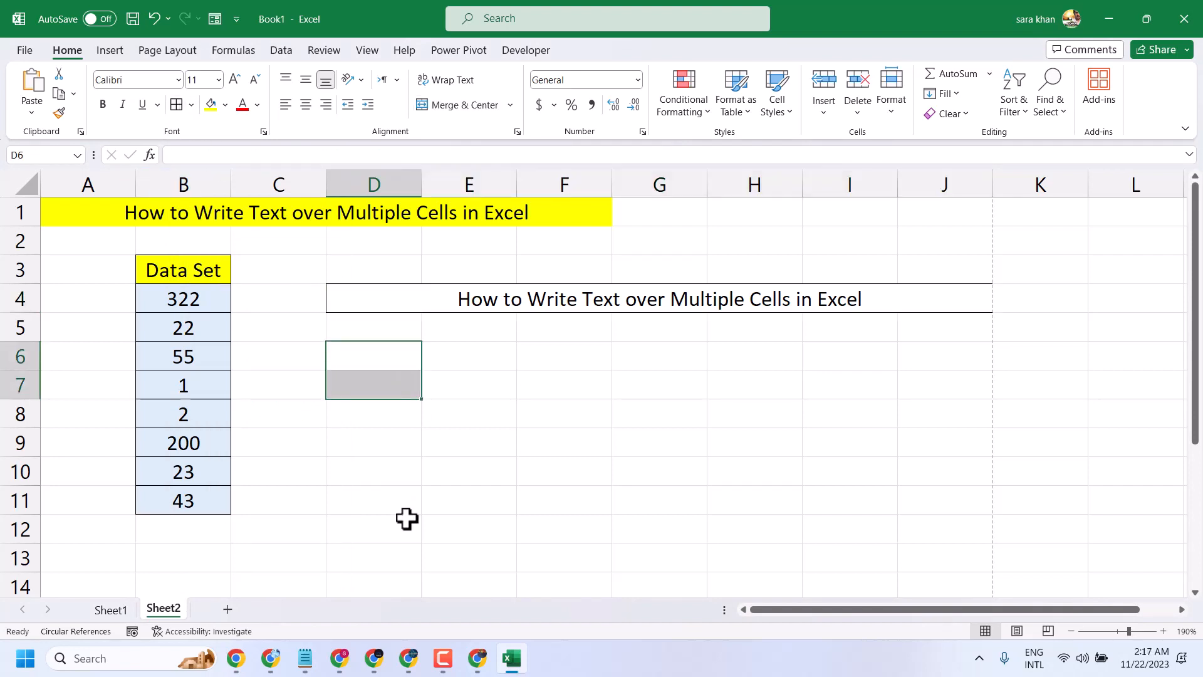
pyautogui.click(376, 297)
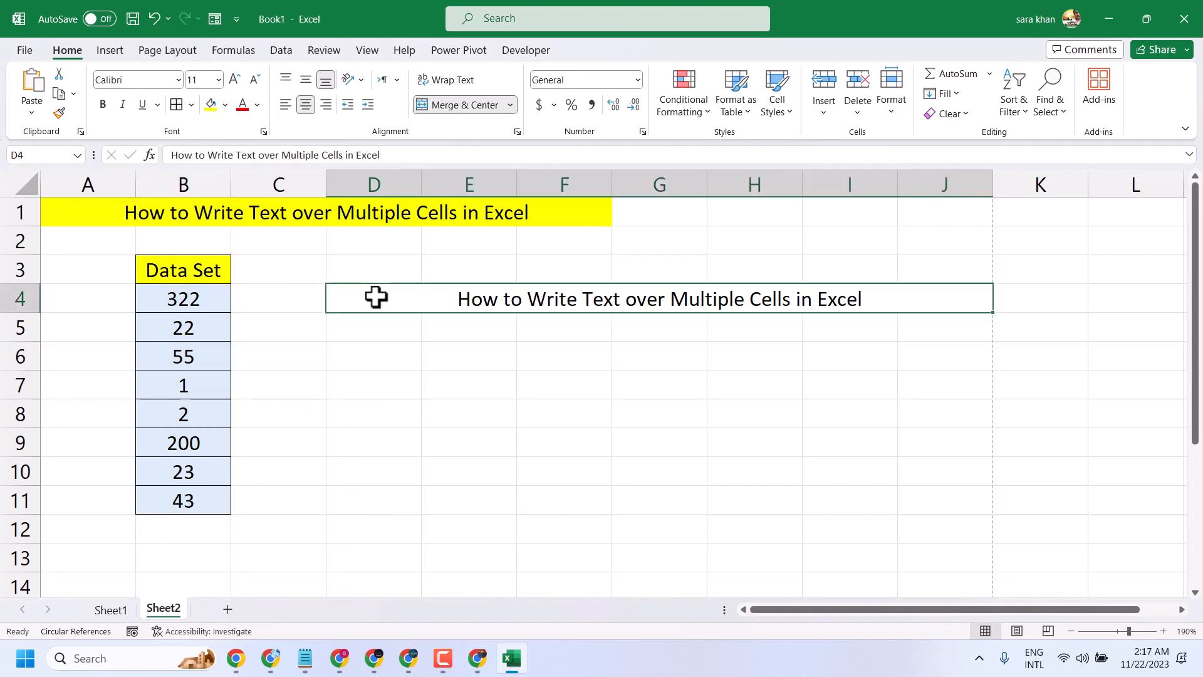
pyautogui.moveTo(188, 259); pyautogui.dragTo(174, 494)
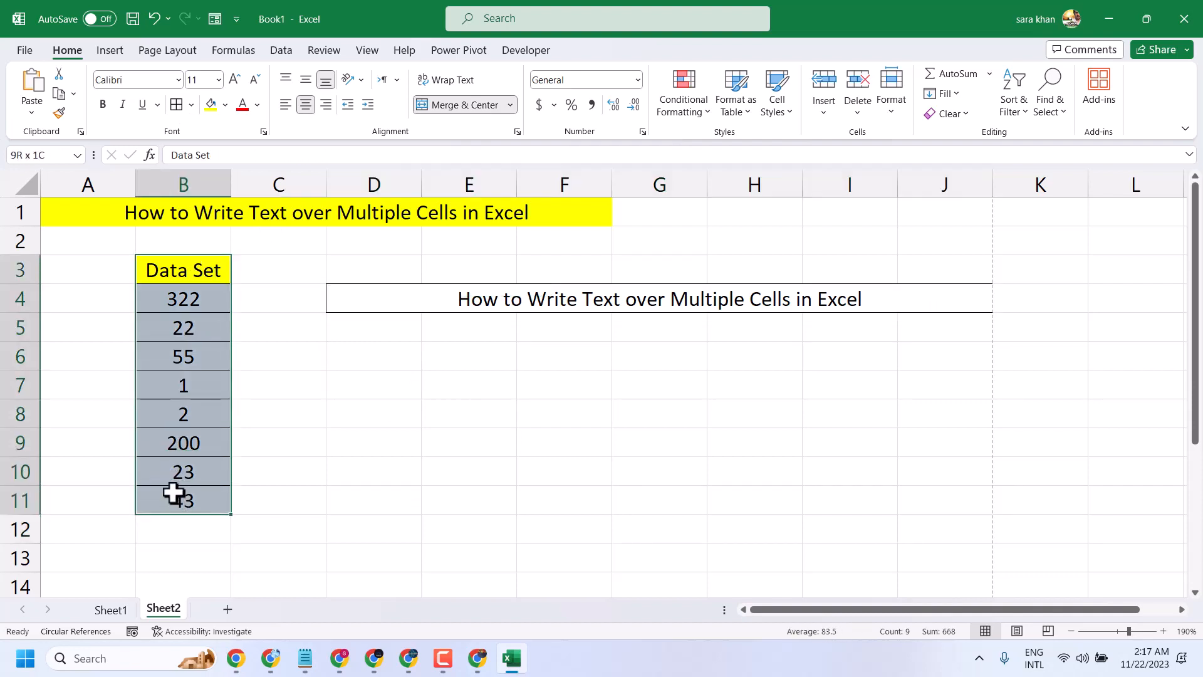
pyautogui.click(524, 443)
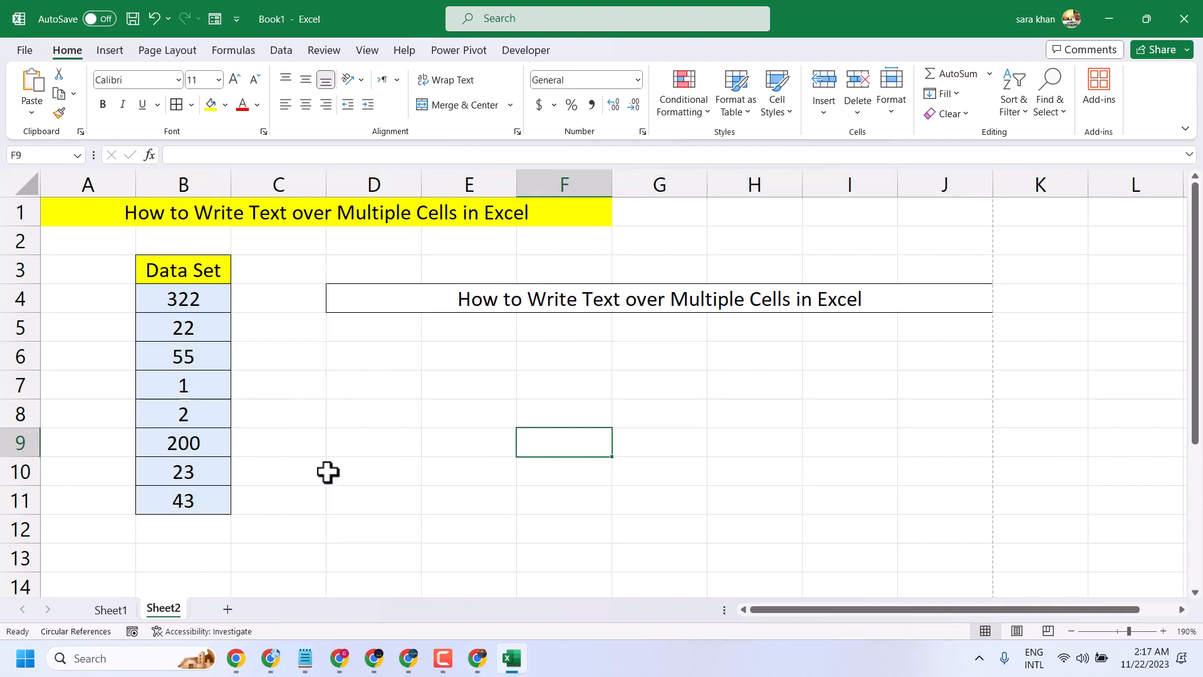
# Step: Merge and center cells A23 through K23
pyautogui.scroll(-7, 329, 471)
pyautogui.moveTo(81, 244); pyautogui.dragTo(1077, 254)
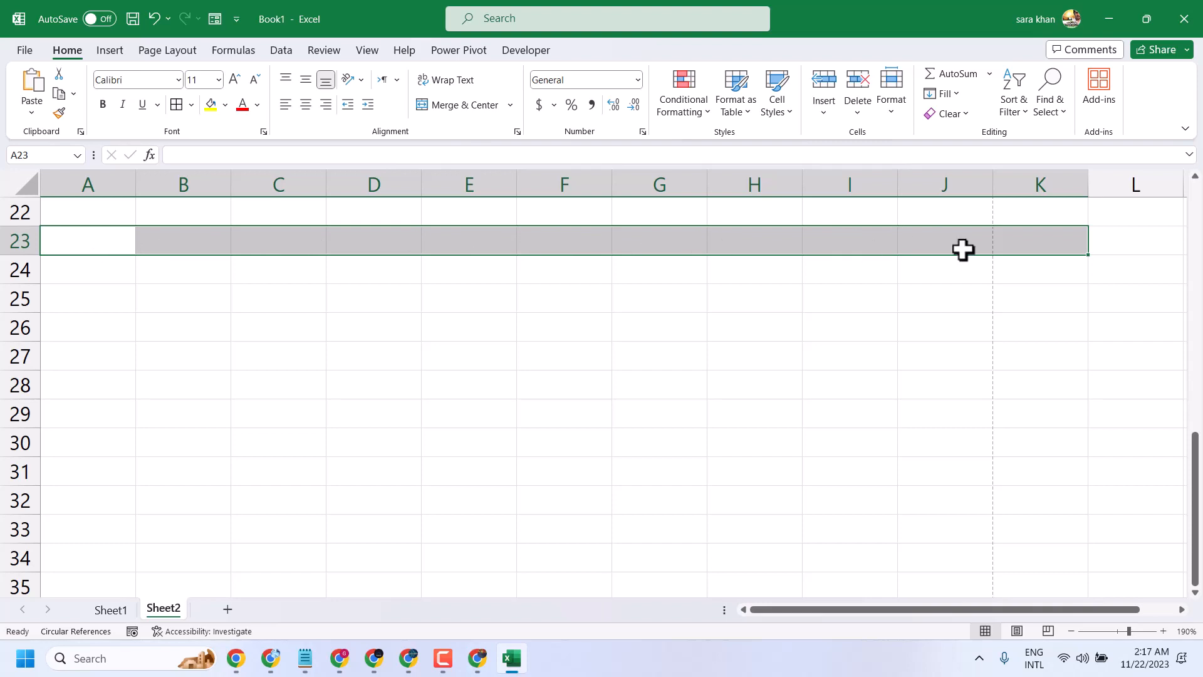
pyautogui.click(483, 104)
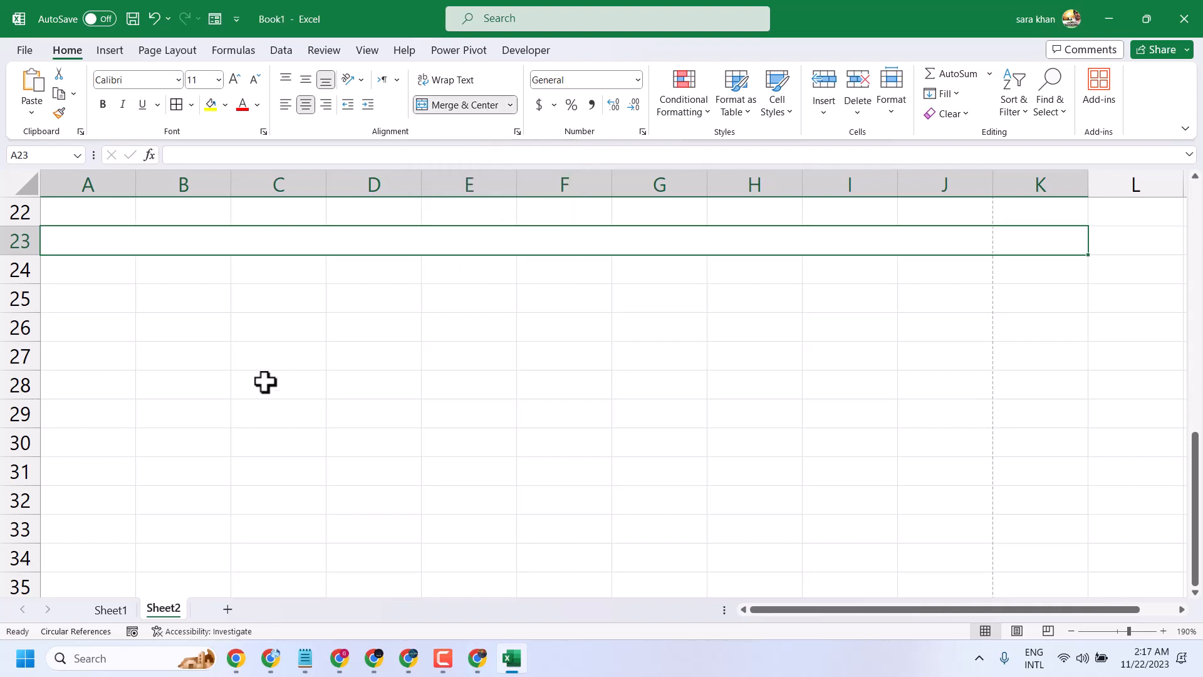
pyautogui.click(317, 277)
# Step: Paste "How to Write Text over Multiple Cells in Excel" into the merged cell A23:K23
pyautogui.doubleClick(308, 238)
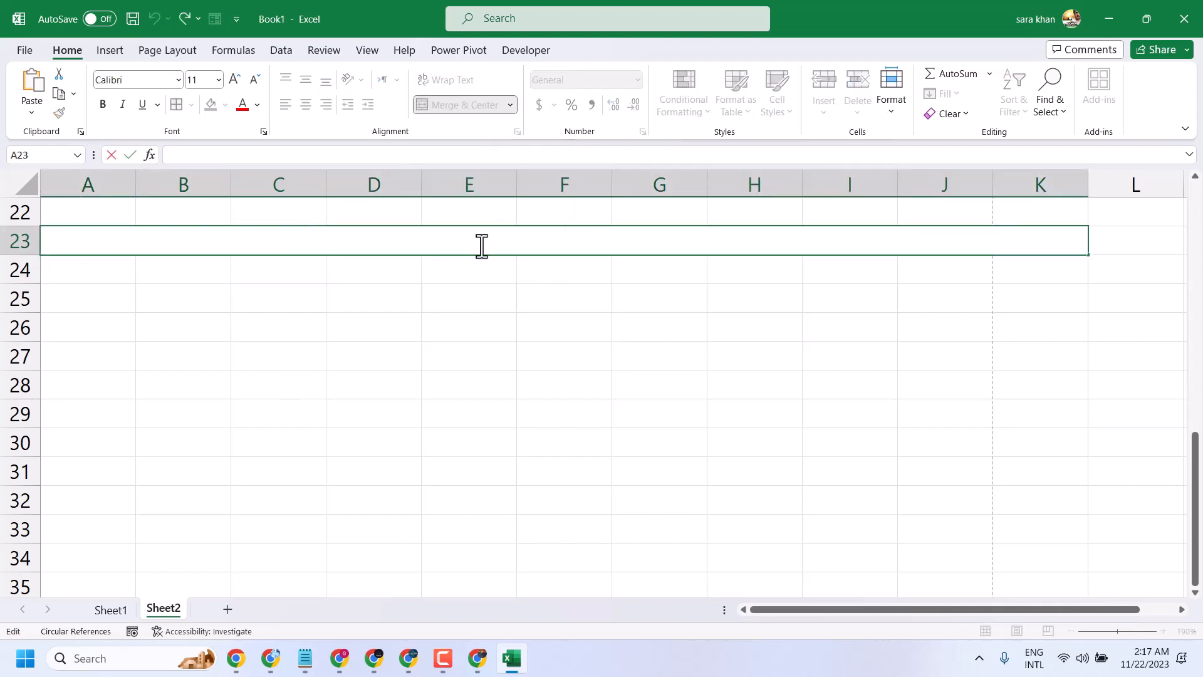
pyautogui.rightClick(576, 248)
pyautogui.click(615, 328)
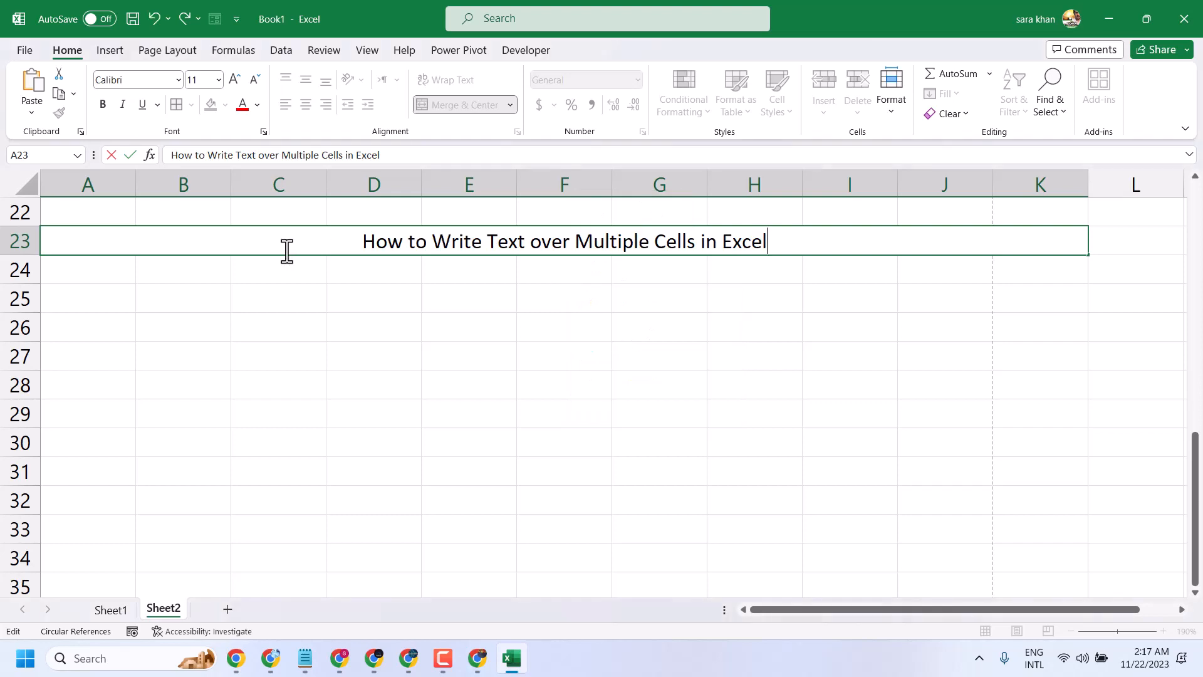
pyautogui.moveTo(369, 236); pyautogui.dragTo(867, 226)
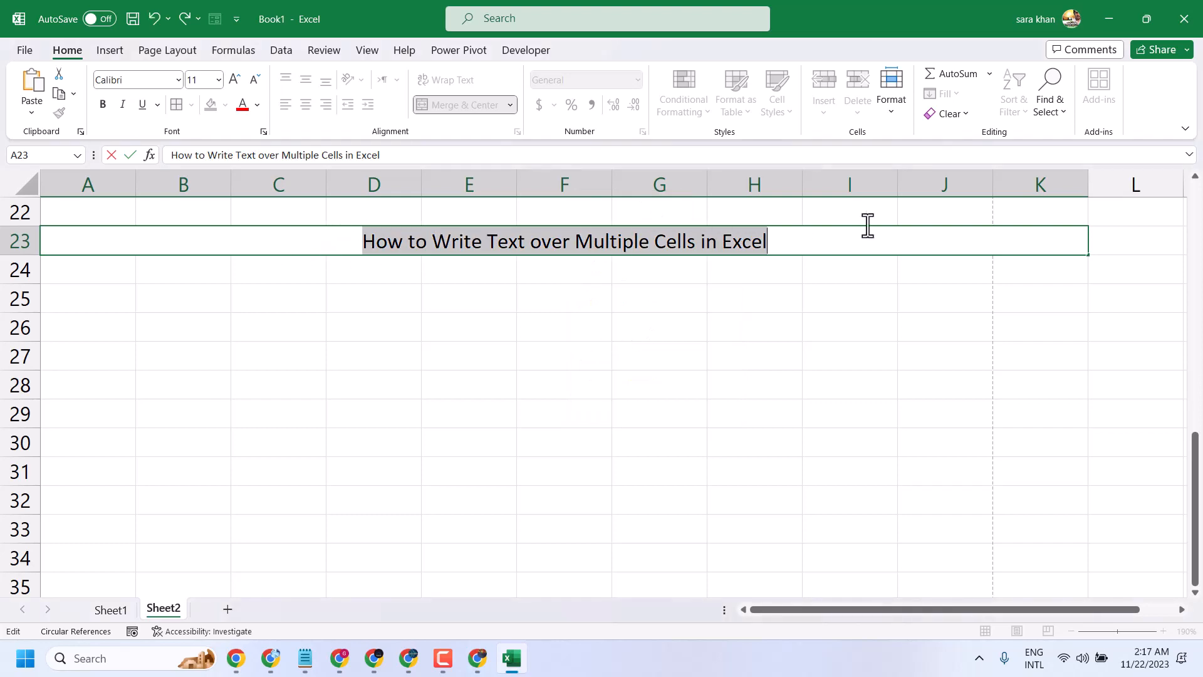
pyautogui.click(234, 322)
# Step: Apply all borders to the merged title cell in row 23
pyautogui.click(242, 239)
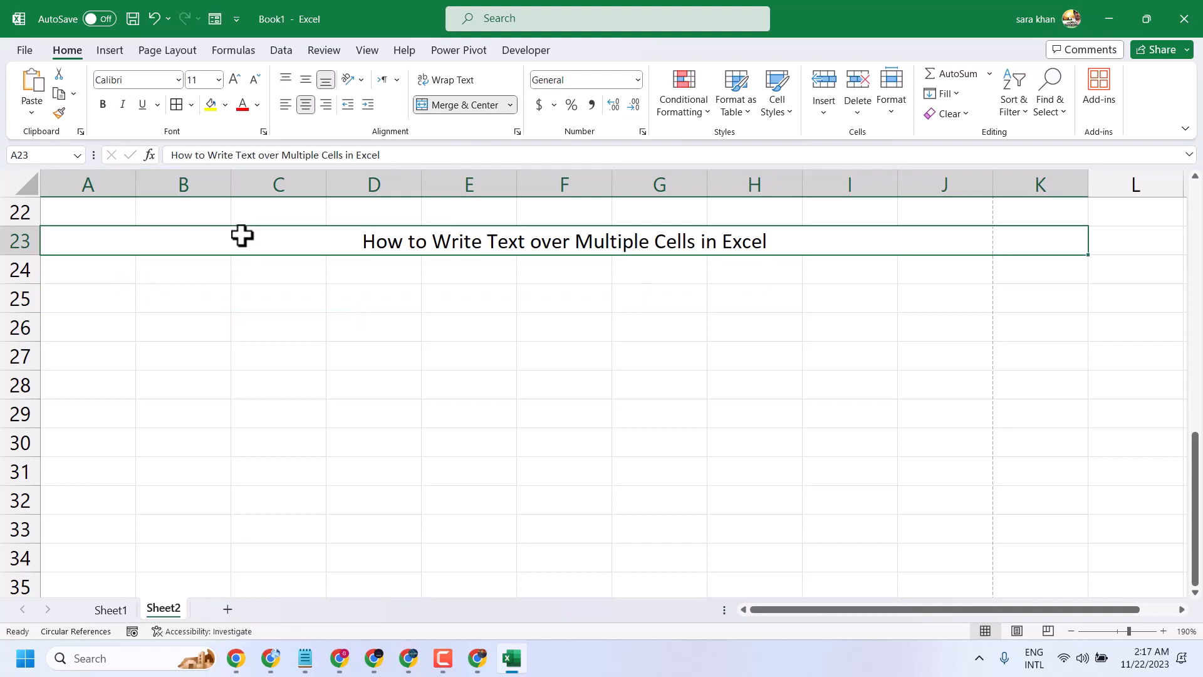
pyautogui.click(175, 104)
pyautogui.click(250, 323)
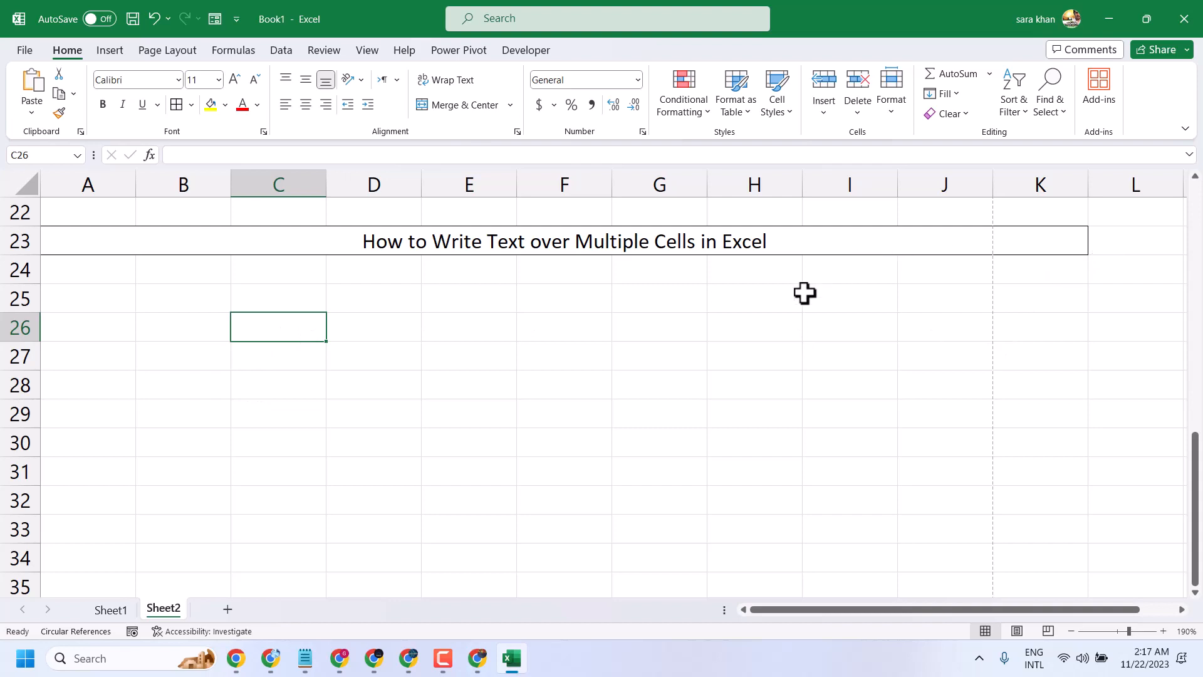
# Step: Merge and center A26:B26, A27:C27, A28:D28, A29:E29 and A30:F30 as separate, progressively wider cells
pyautogui.moveTo(94, 319); pyautogui.dragTo(198, 331)
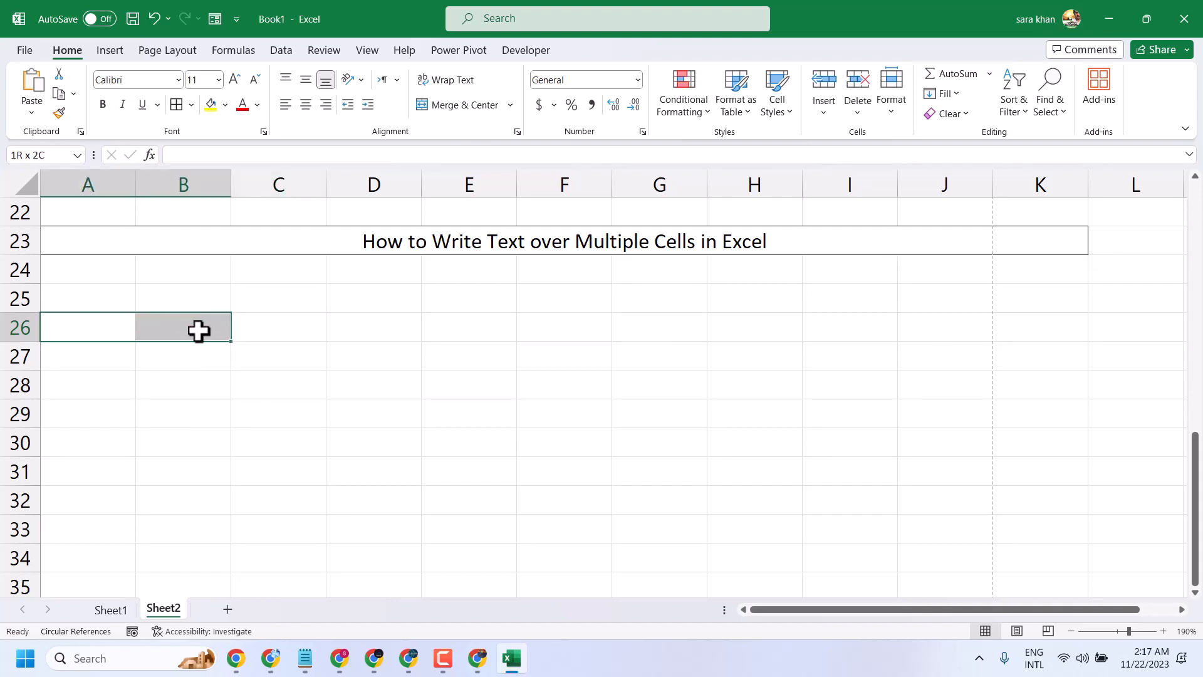
pyautogui.click(452, 106)
pyautogui.moveTo(108, 351); pyautogui.dragTo(309, 358)
pyautogui.click(457, 108)
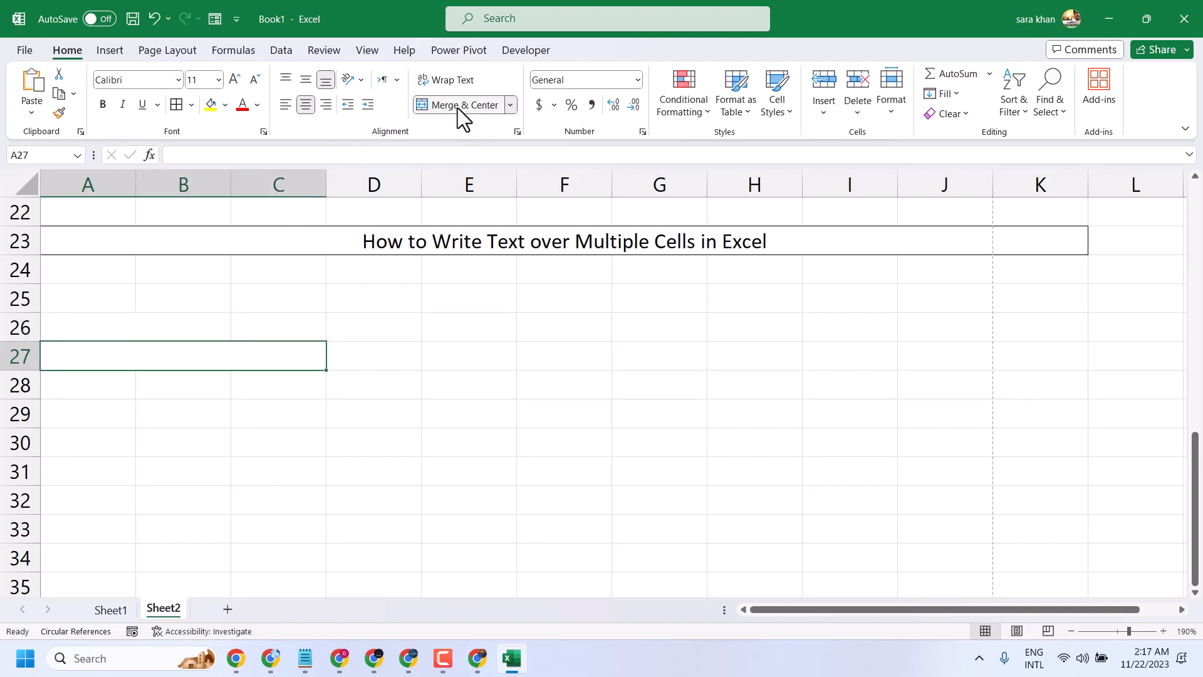
pyautogui.moveTo(111, 381); pyautogui.dragTo(366, 389)
pyautogui.click(449, 103)
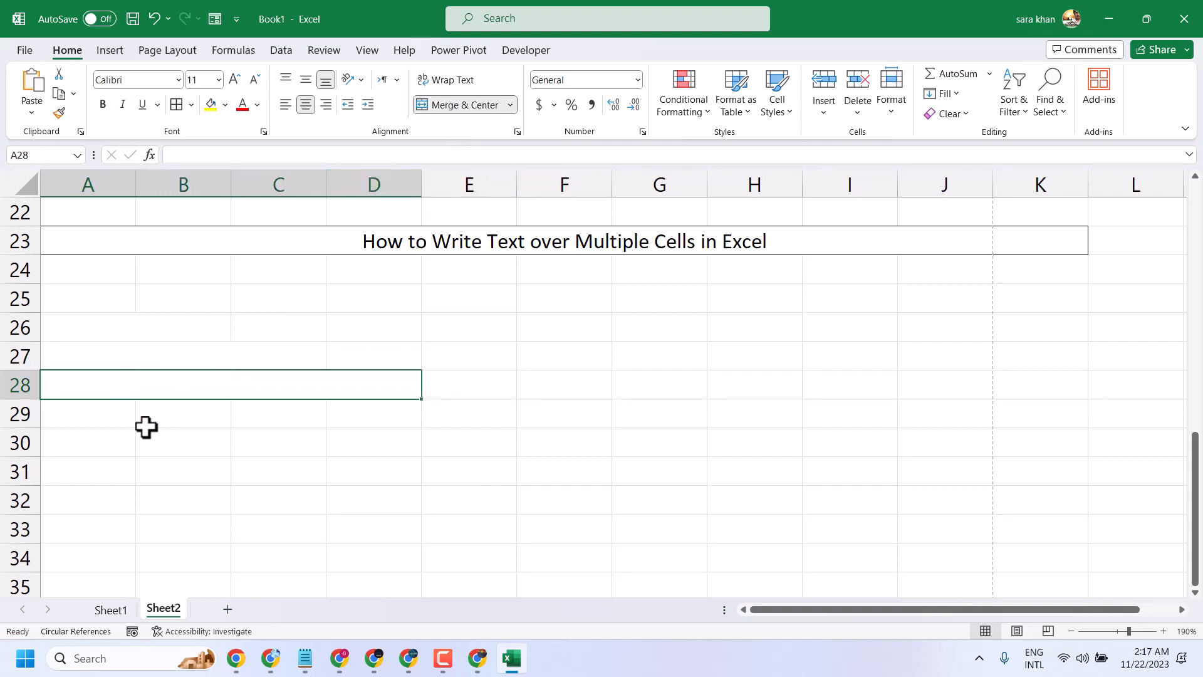
pyautogui.moveTo(90, 411); pyautogui.dragTo(481, 408)
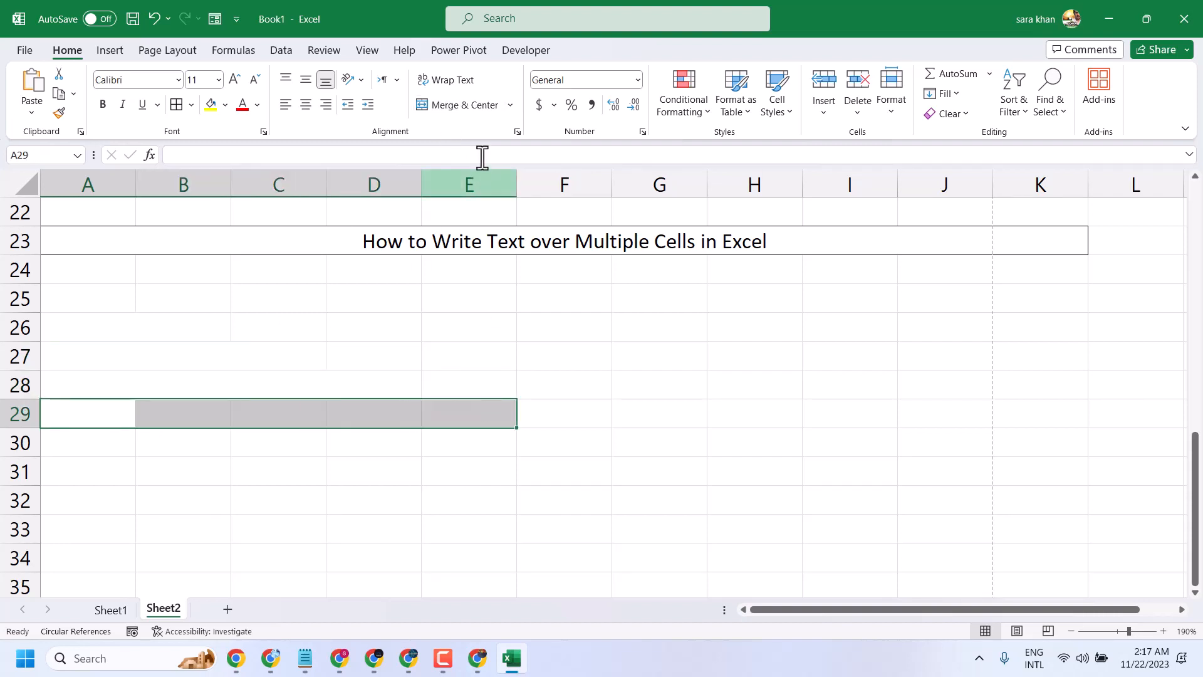
pyautogui.click(462, 107)
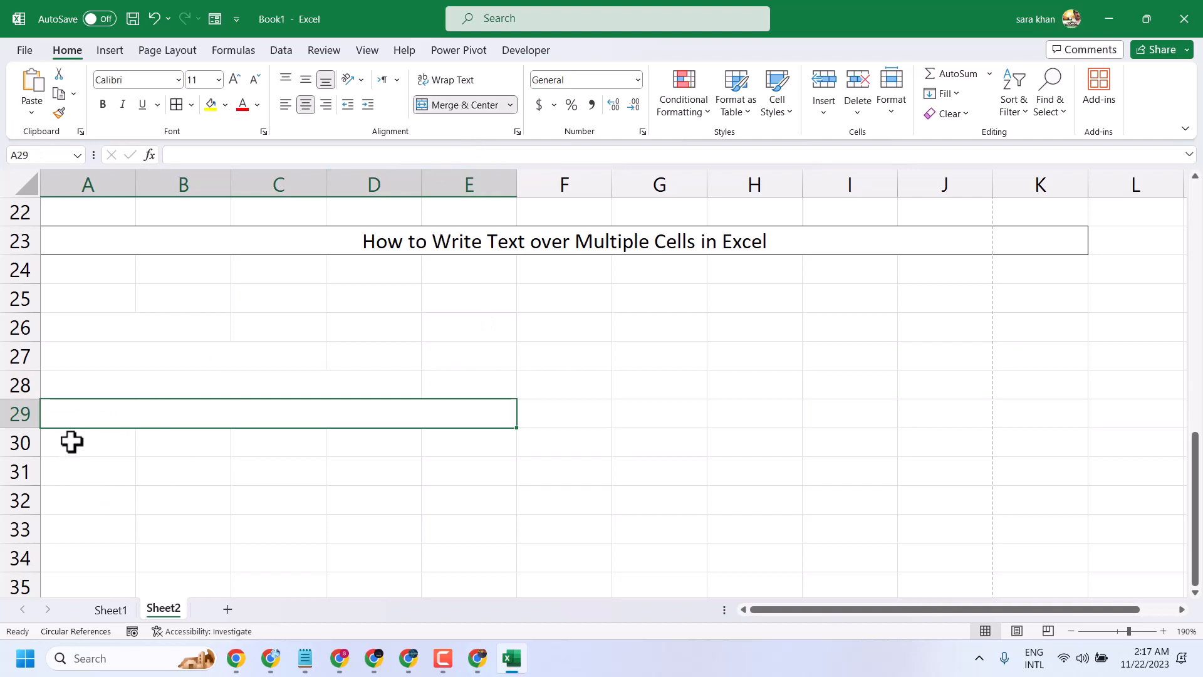
pyautogui.moveTo(69, 440); pyautogui.dragTo(532, 451)
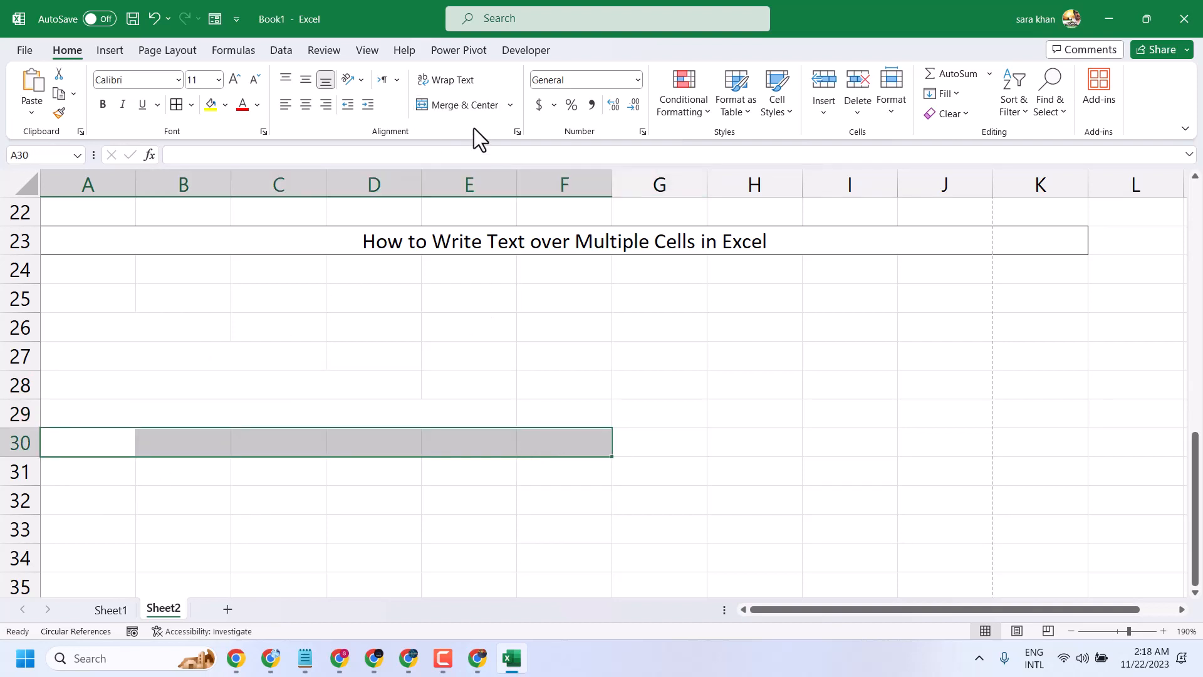
pyautogui.click(468, 108)
pyautogui.click(477, 510)
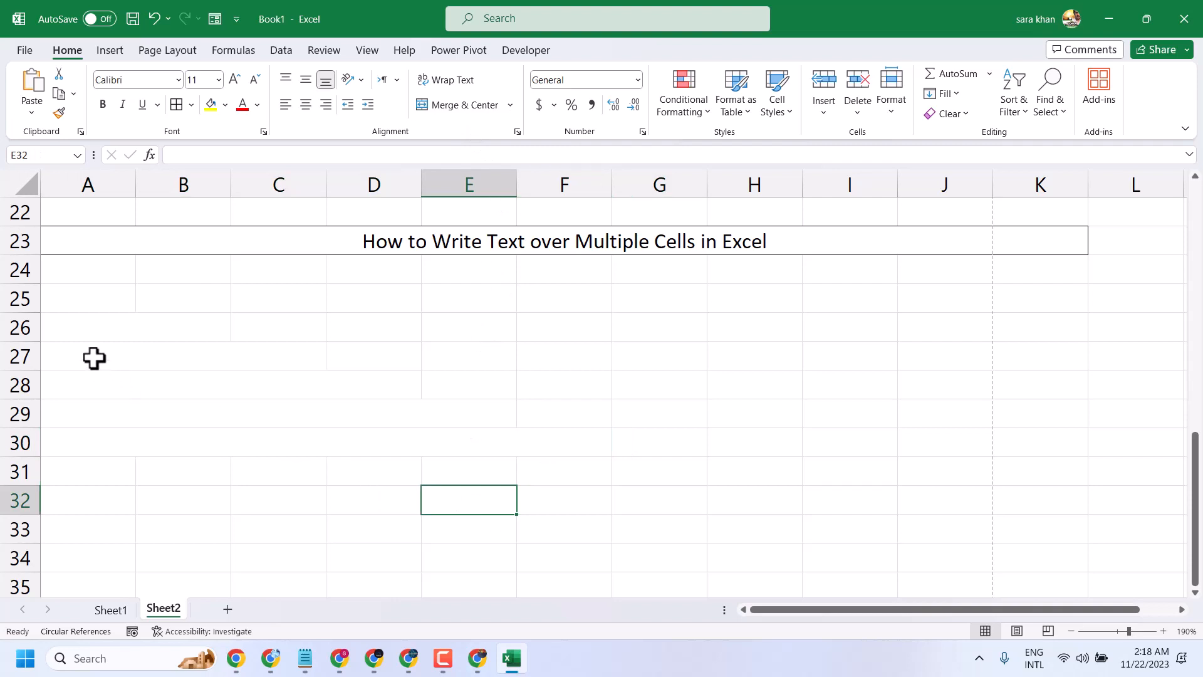
# Step: Apply all borders to the range A26:F30 and to cell H30
pyautogui.moveTo(59, 332); pyautogui.dragTo(276, 438)
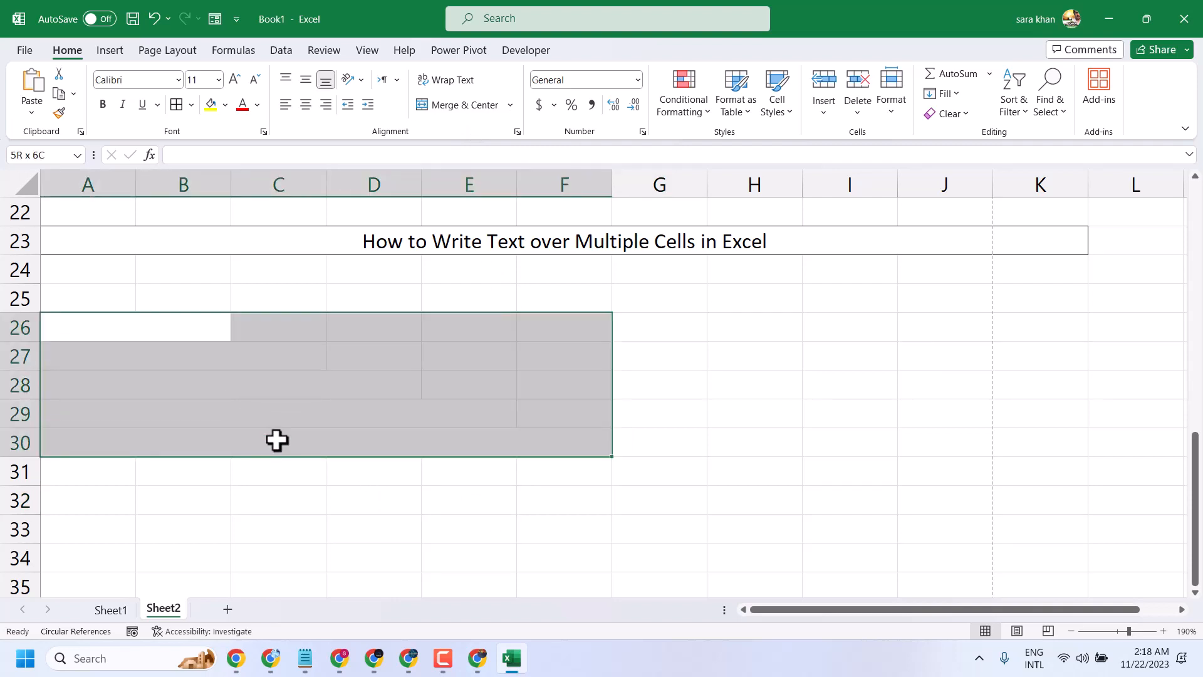
pyautogui.click(177, 105)
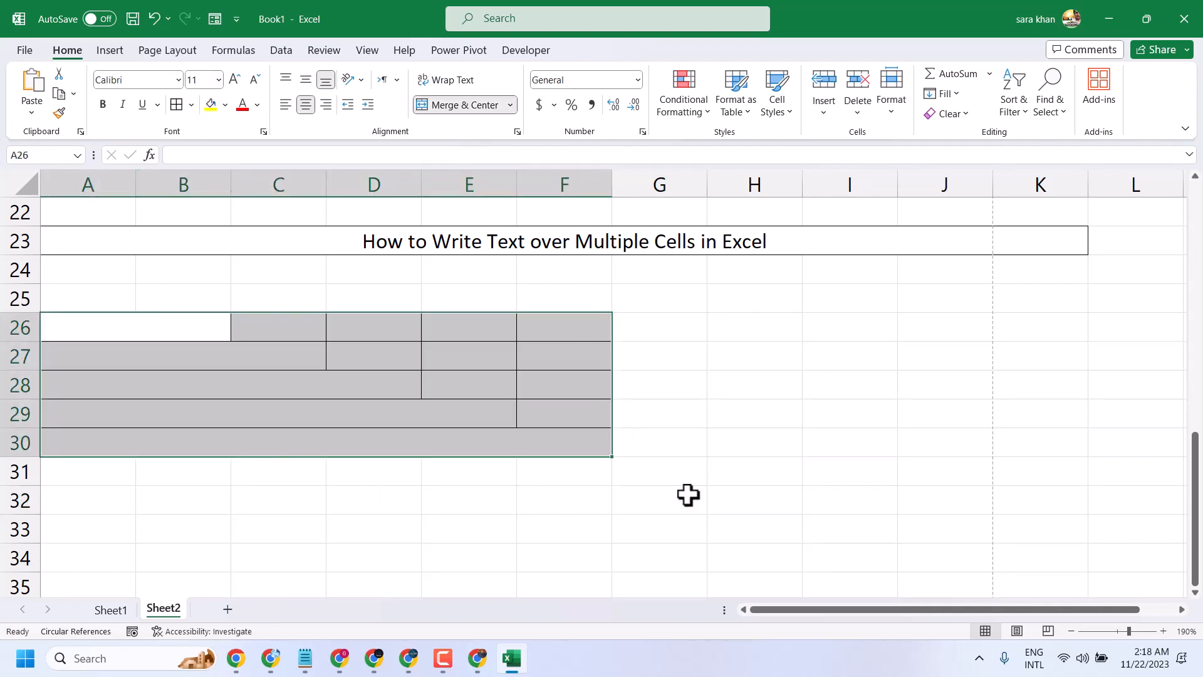
pyautogui.click(748, 437)
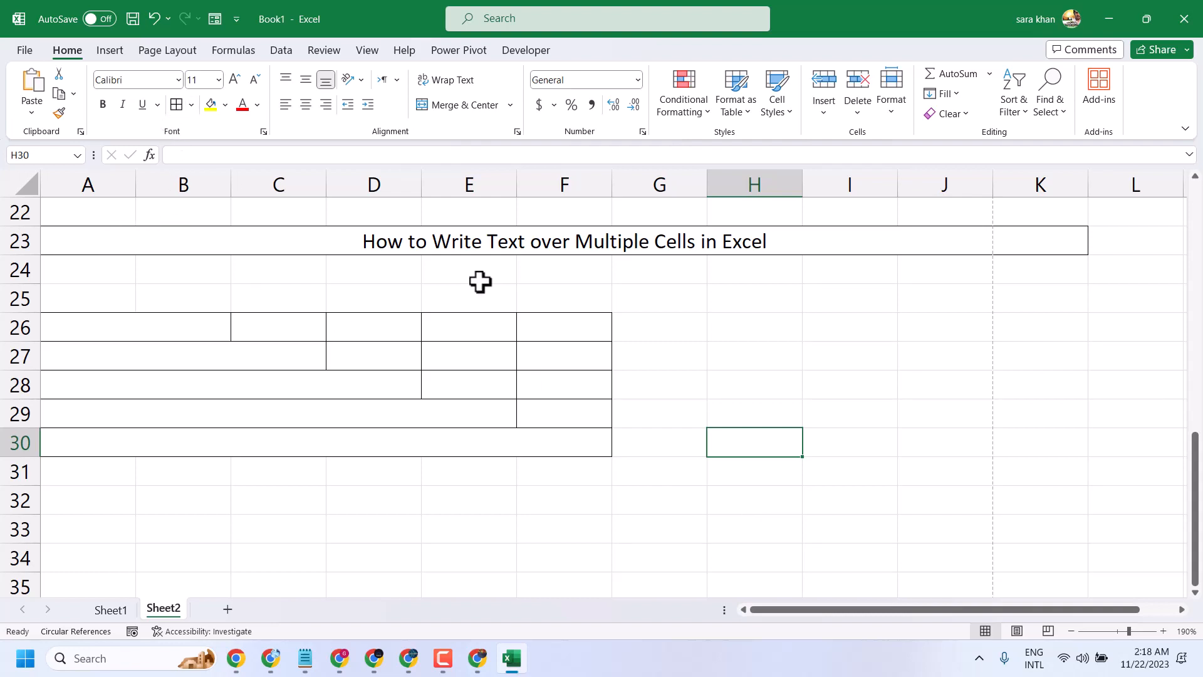
# Step: Fill the merged title cell A23:K23 with yellow
pyautogui.click(253, 239)
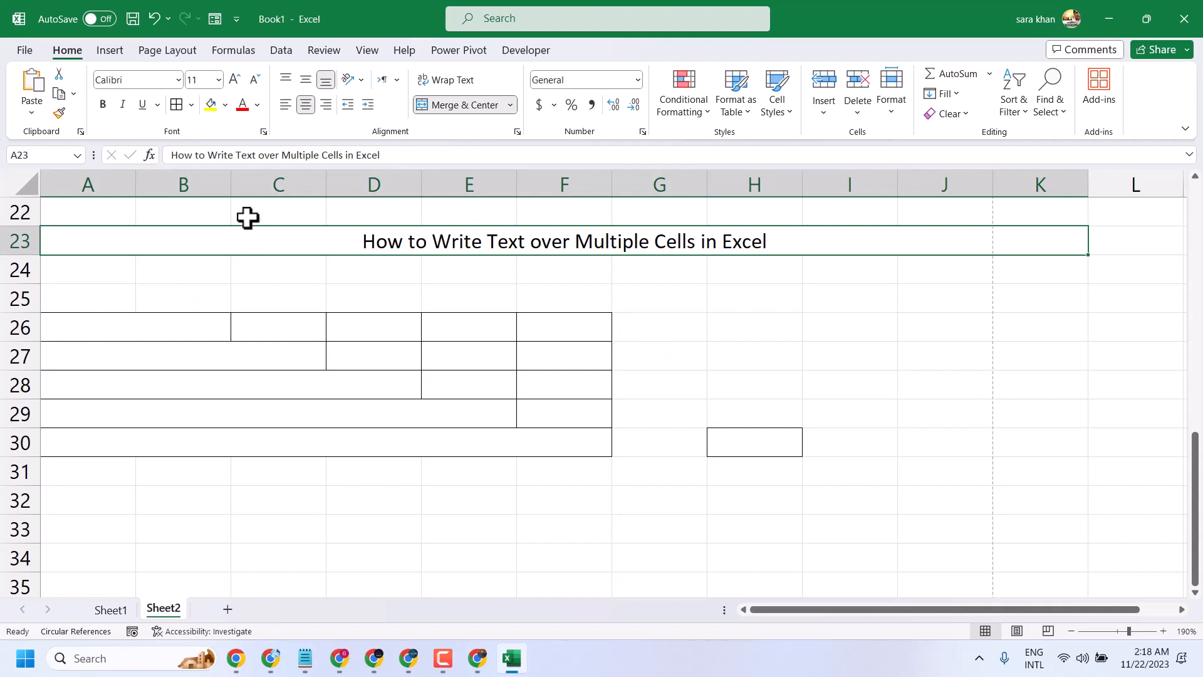
pyautogui.click(211, 105)
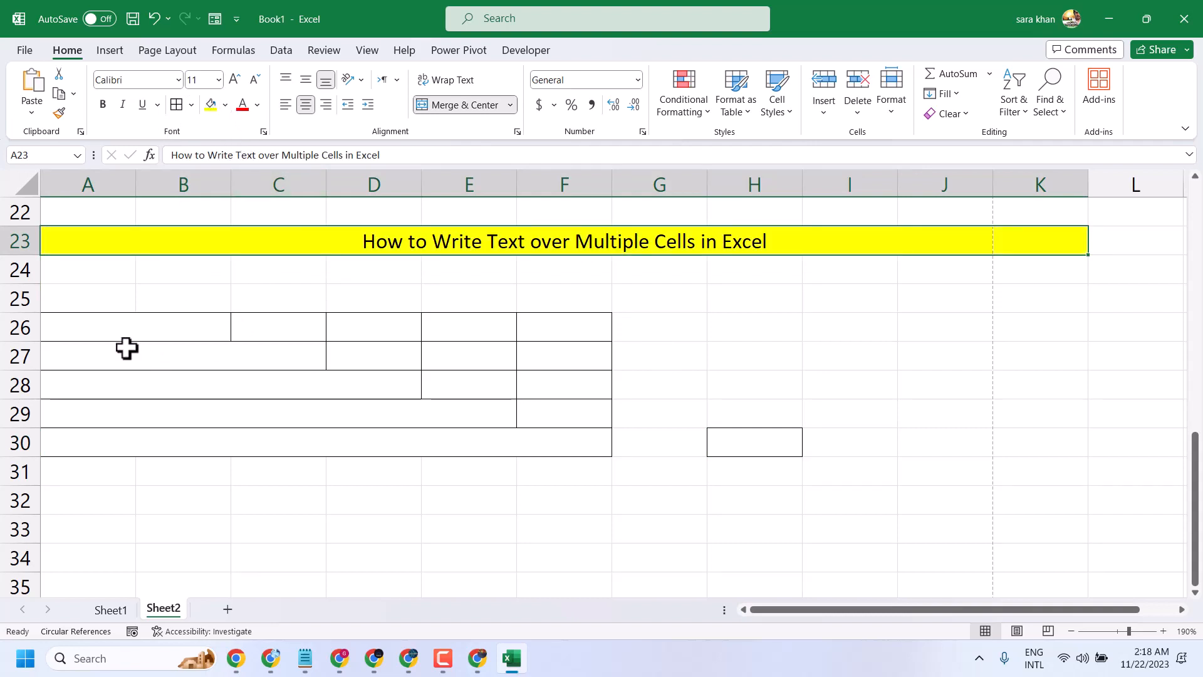
# Step: Fill the merged cell A26:B26 with yellow and A27:C27 with the lightest blue theme shade
pyautogui.click(119, 328)
pyautogui.click(211, 106)
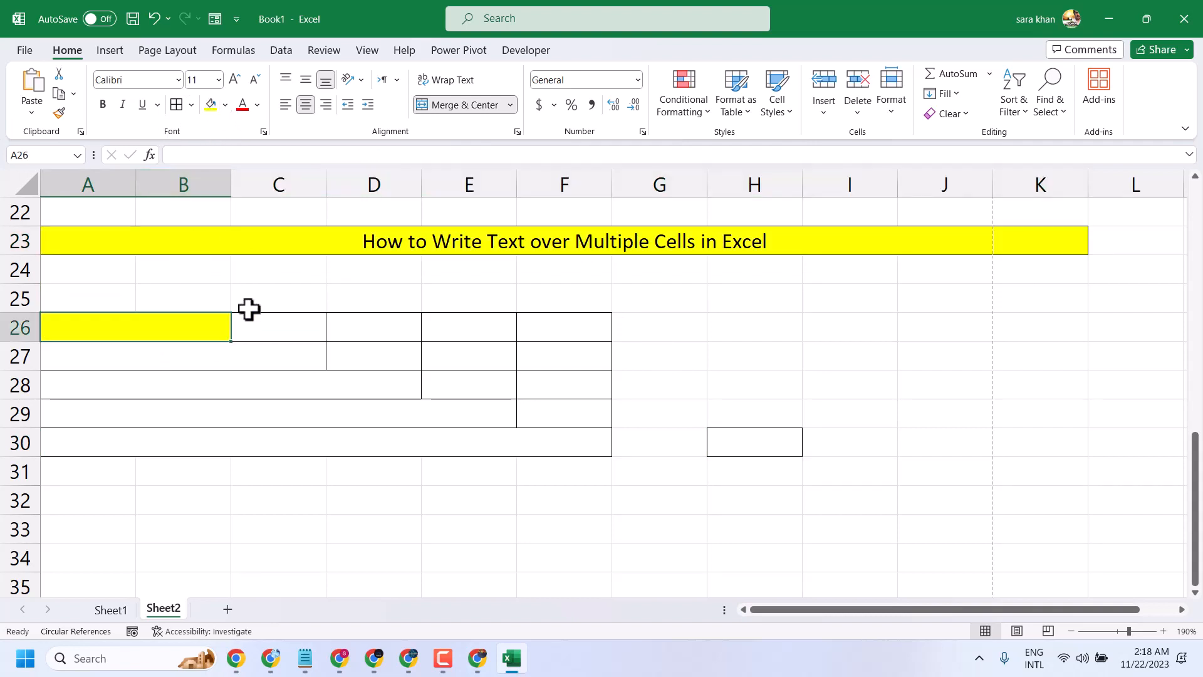
pyautogui.click(234, 363)
pyautogui.click(217, 107)
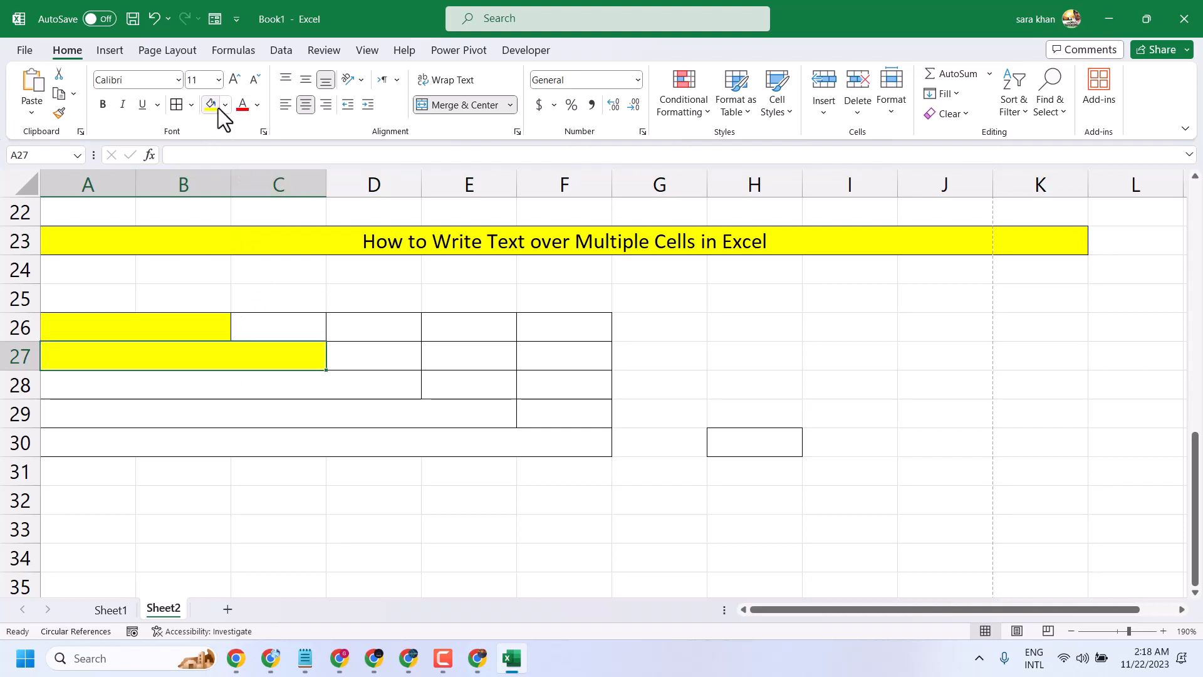
pyautogui.click(226, 105)
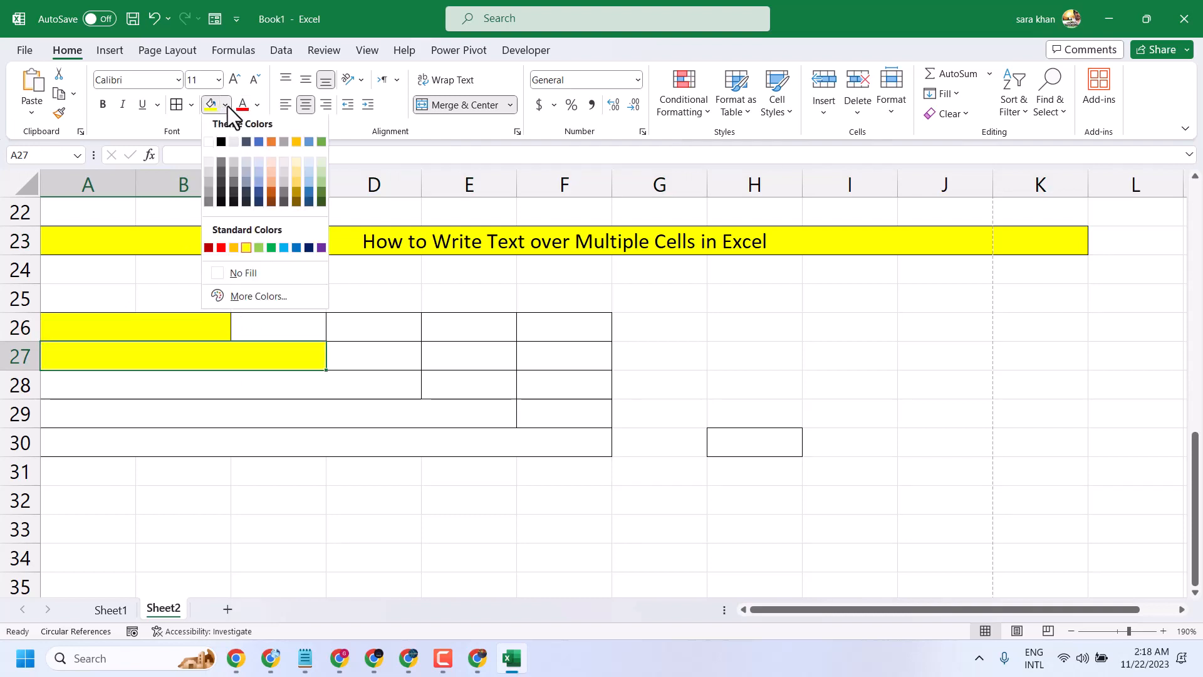
pyautogui.click(253, 167)
# Step: Fill the merged cell A28:D28 with standard light blue and A29:E29 with standard dark blue
pyautogui.click(328, 384)
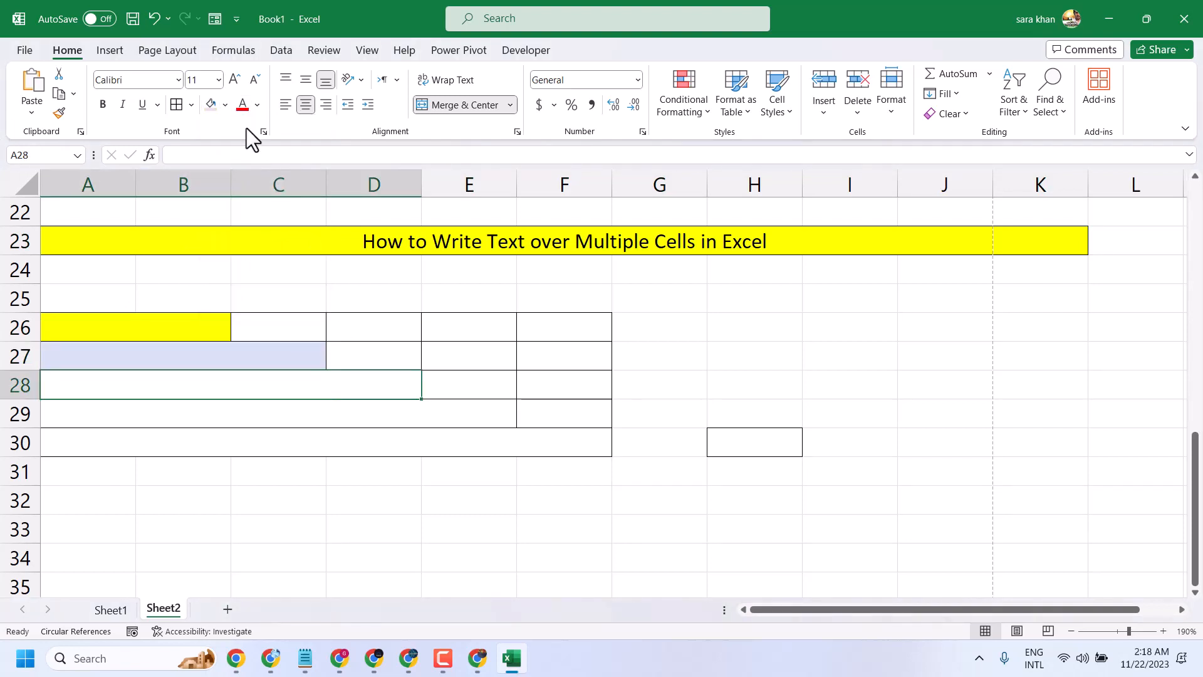
pyautogui.click(222, 106)
pyautogui.click(287, 249)
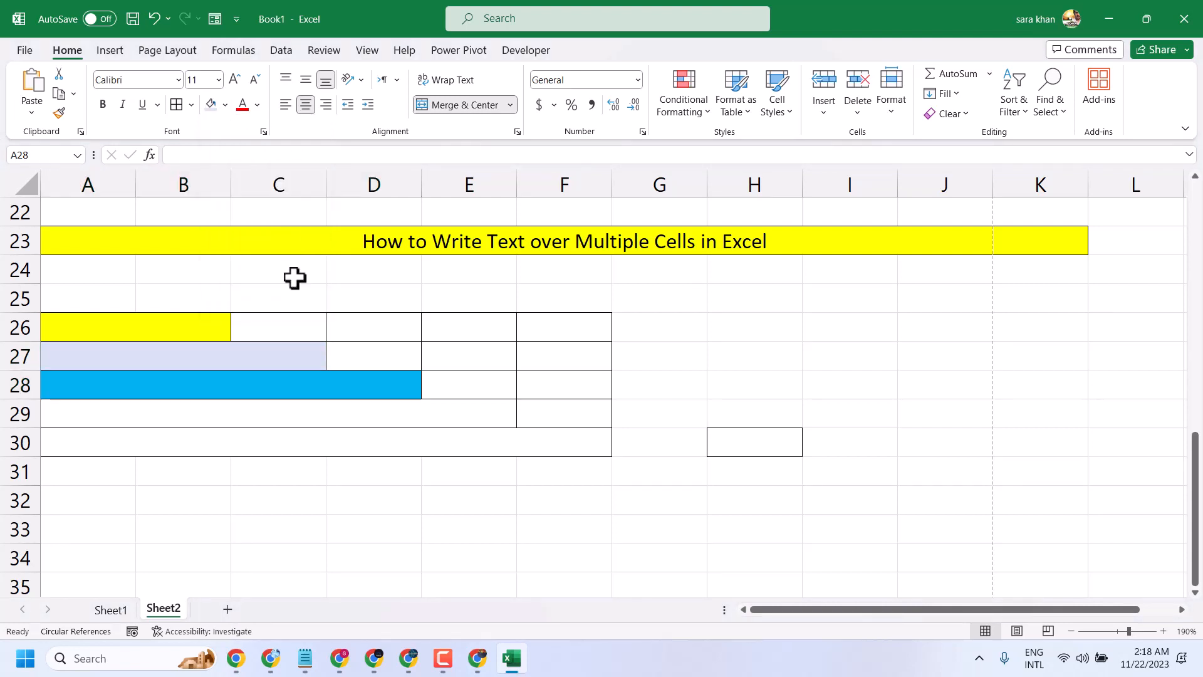
pyautogui.click(324, 406)
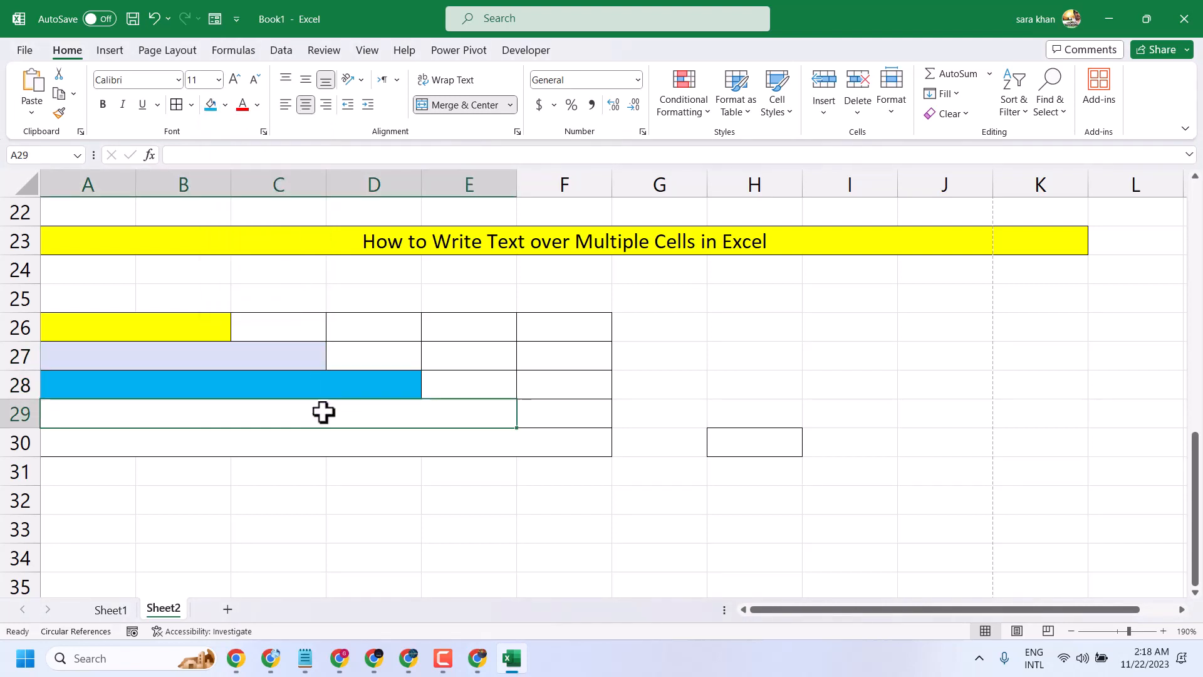
pyautogui.click(224, 106)
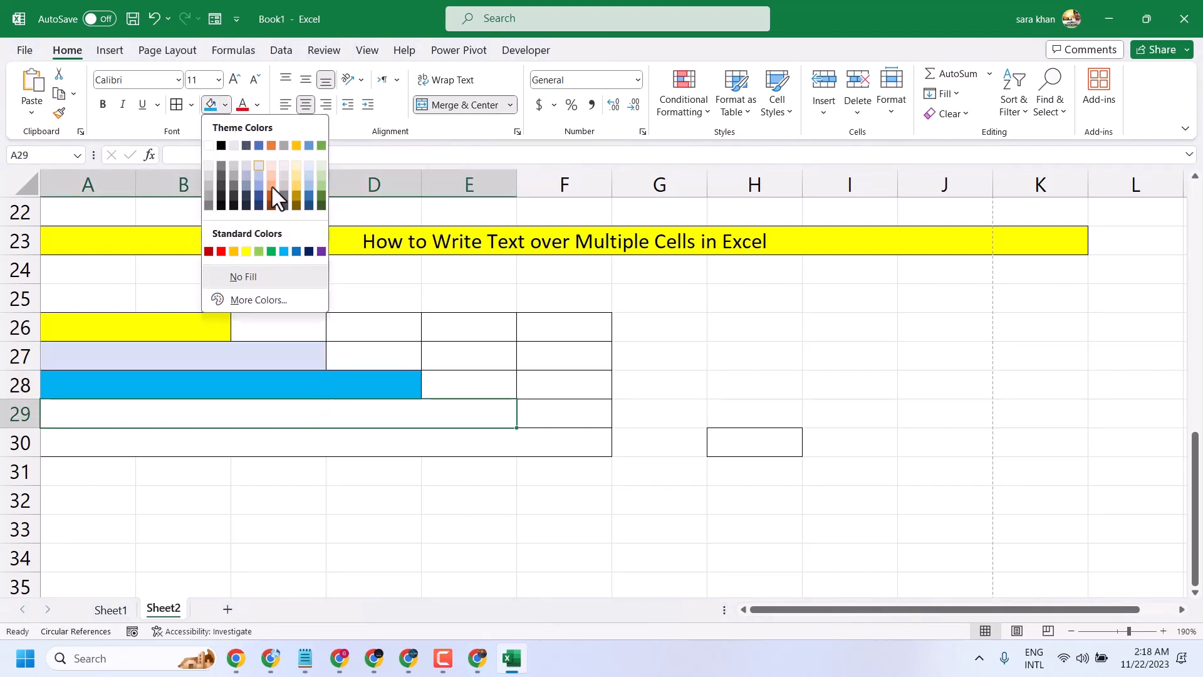
pyautogui.click(305, 250)
# Step: Fill the merged cell A30:F30 with standard red
pyautogui.click(328, 442)
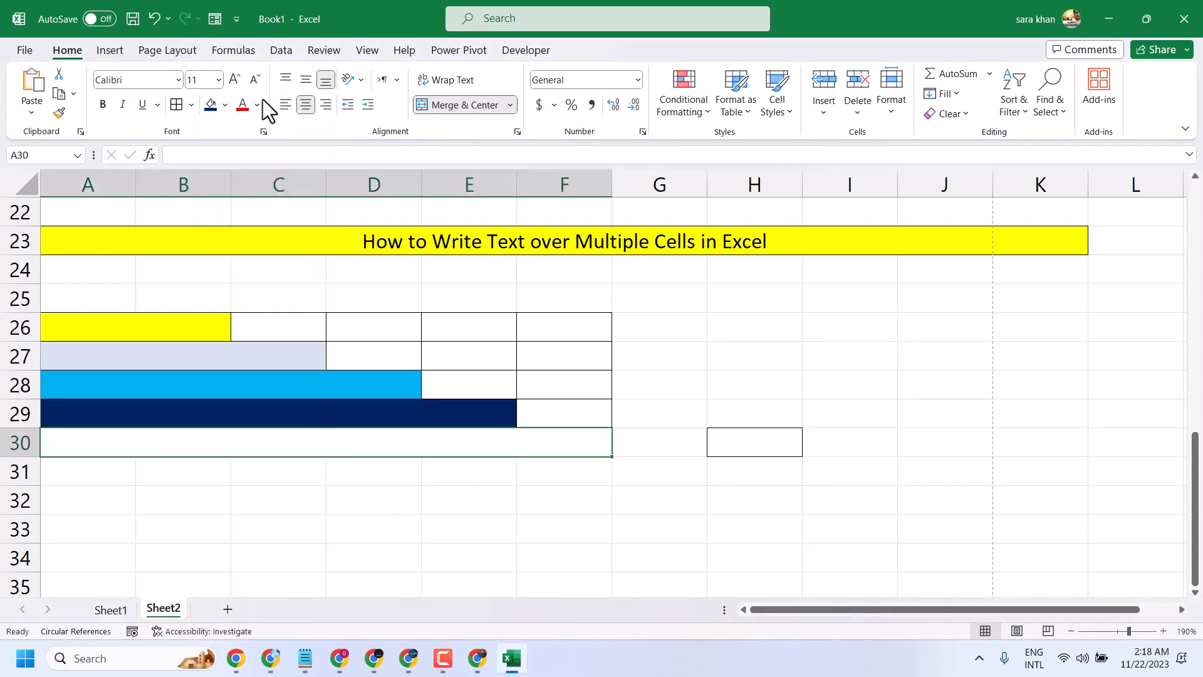
pyautogui.click(226, 106)
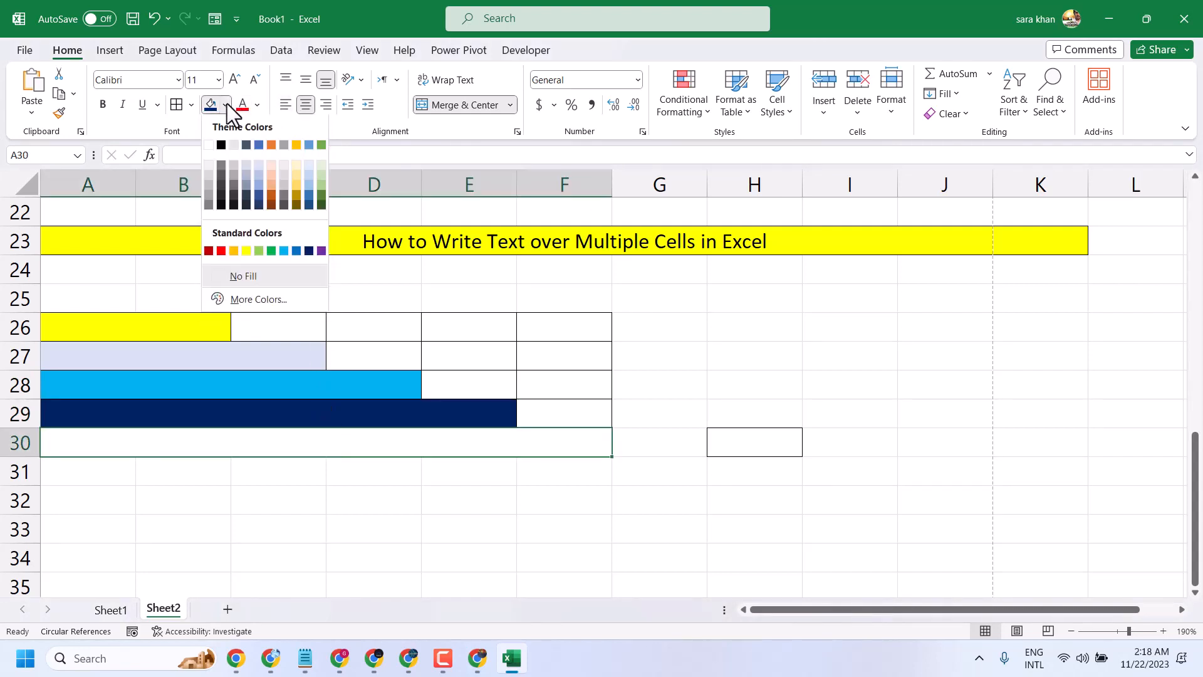
pyautogui.click(215, 251)
pyautogui.click(615, 539)
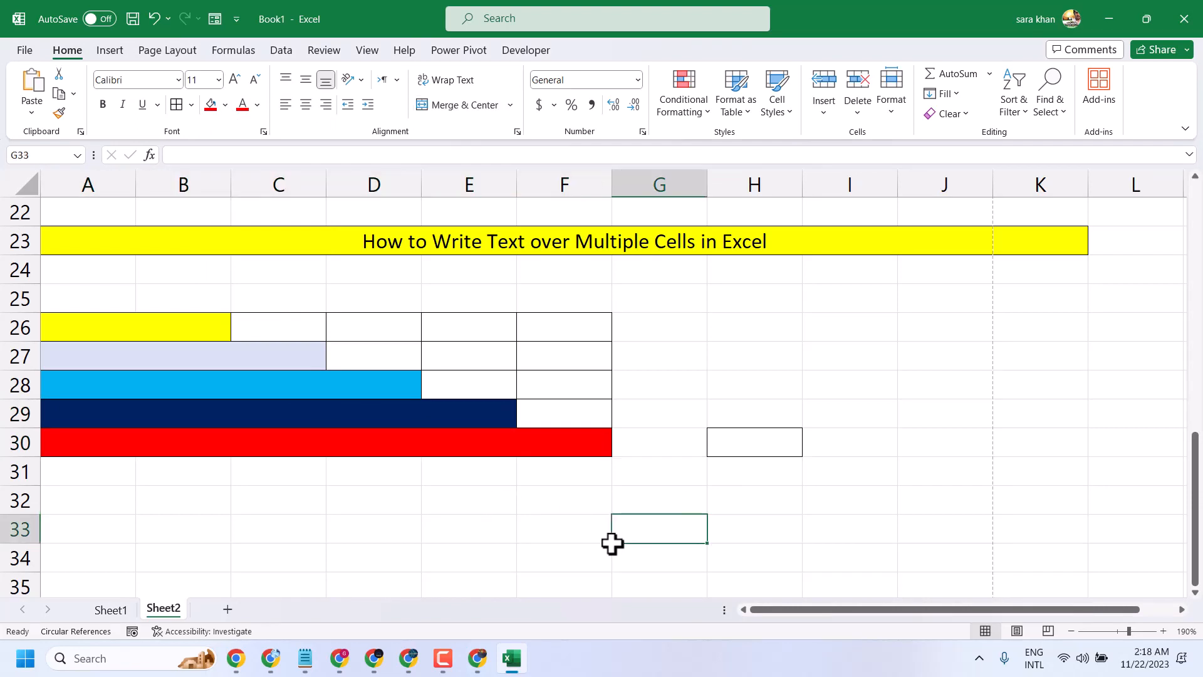
# Step: Cut the Data Set column B3:B11 and choose D5 as its destination
pyautogui.scroll(7, 951, 447)
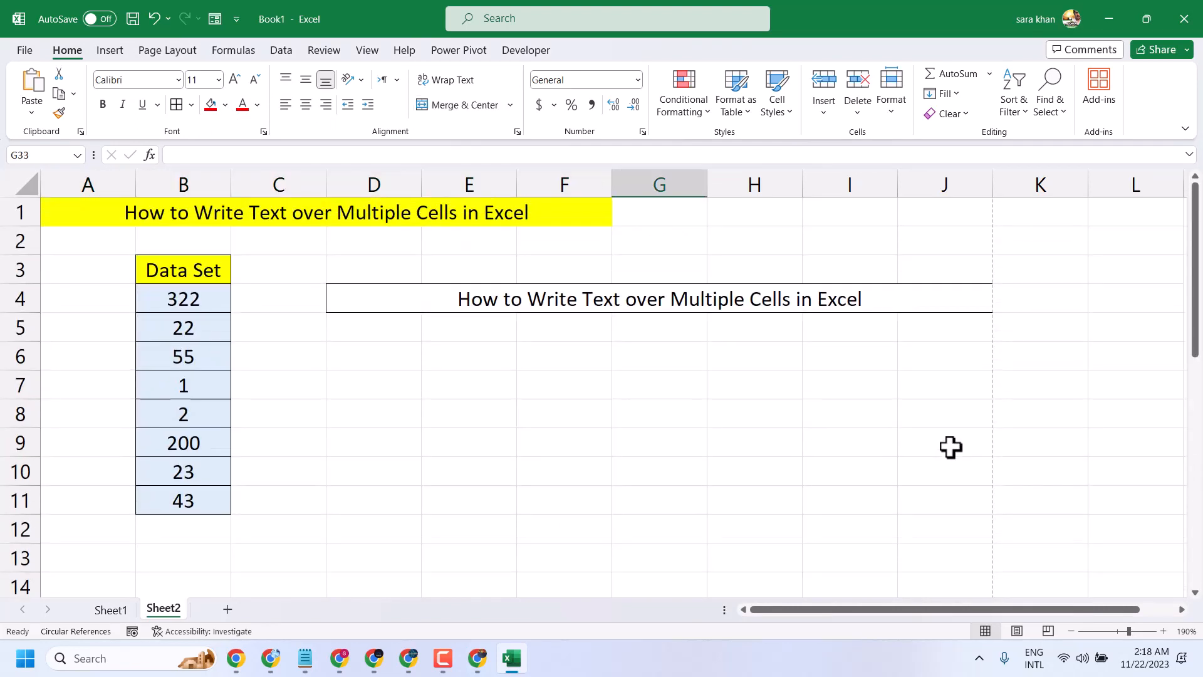
pyautogui.click(174, 271)
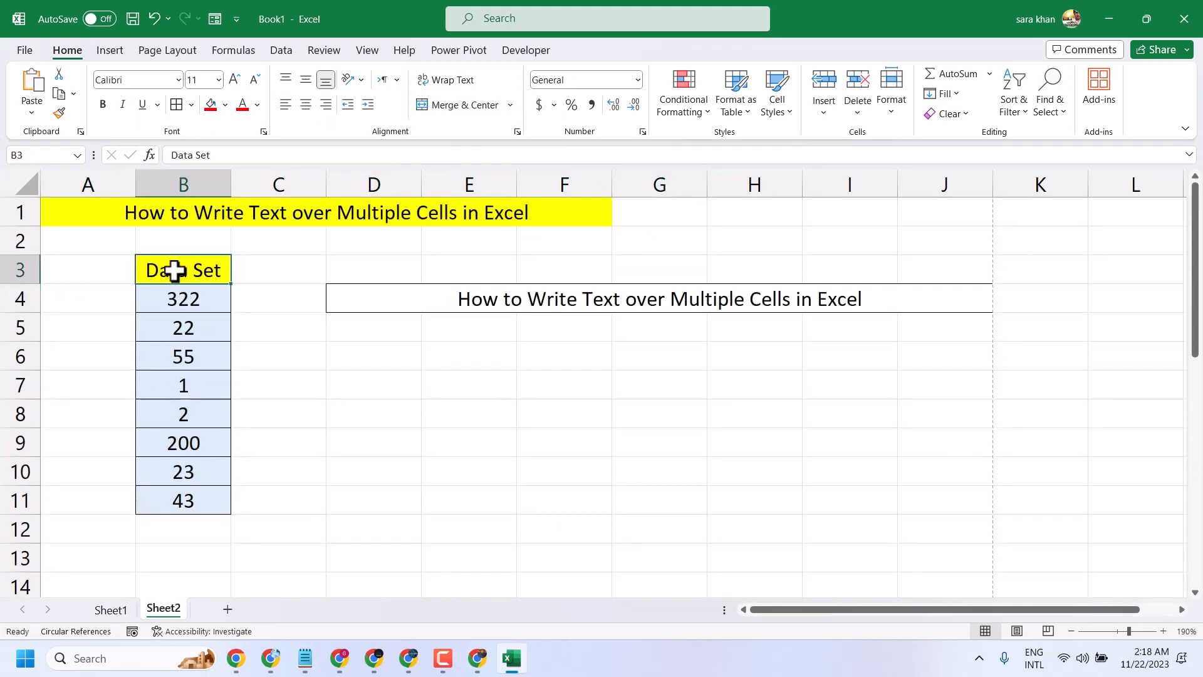
pyautogui.moveTo(174, 270); pyautogui.dragTo(161, 505)
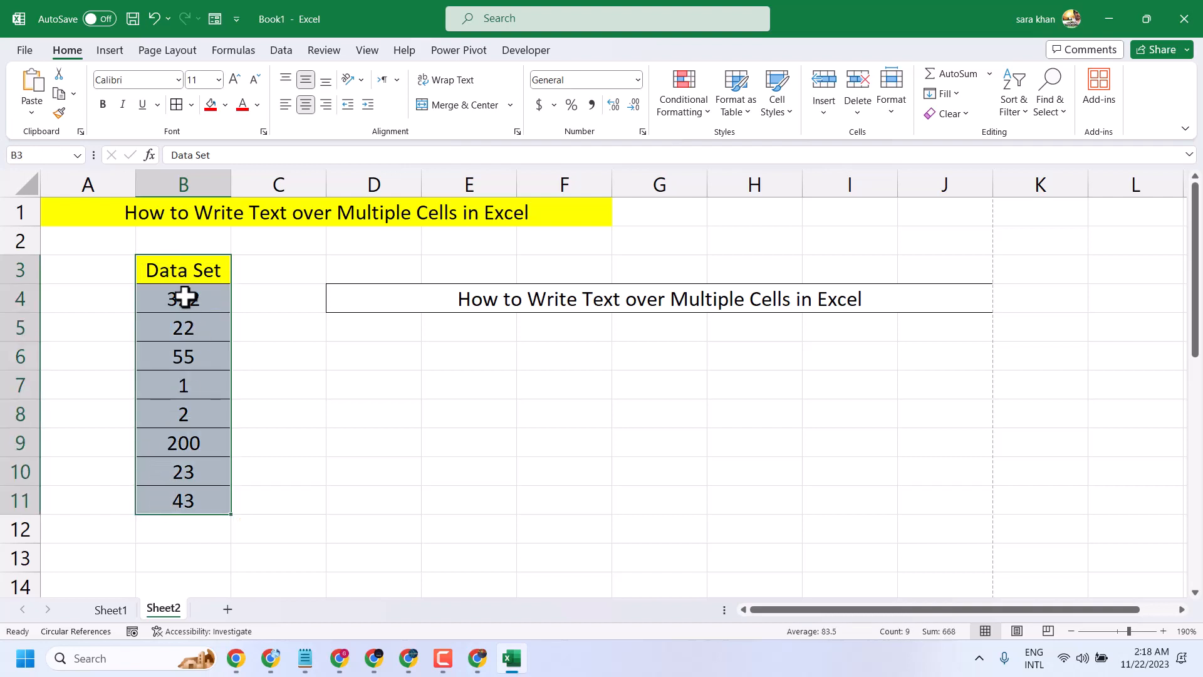
pyautogui.rightClick(176, 269)
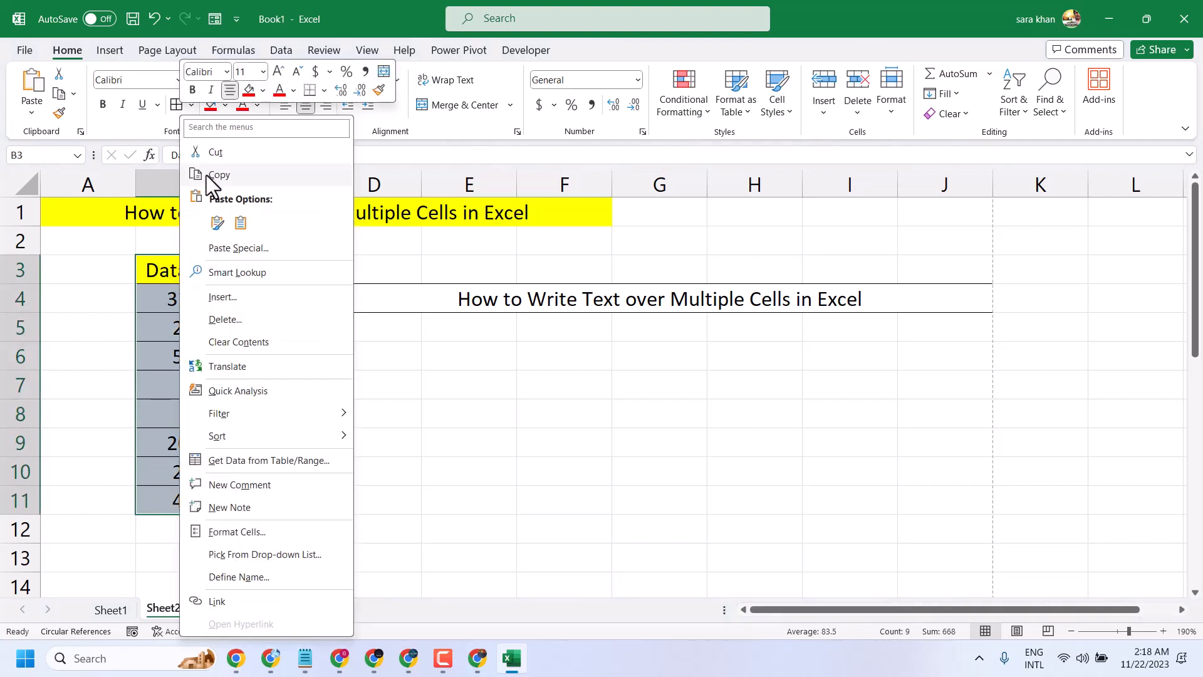
pyautogui.click(209, 152)
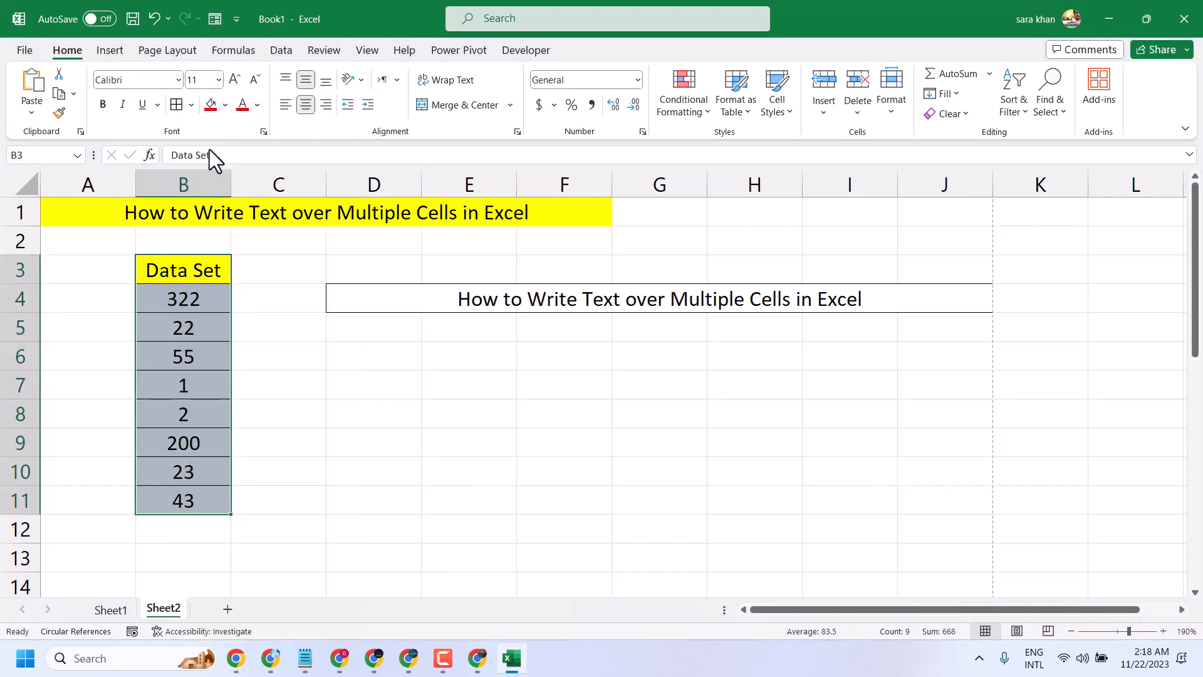
pyautogui.click(345, 324)
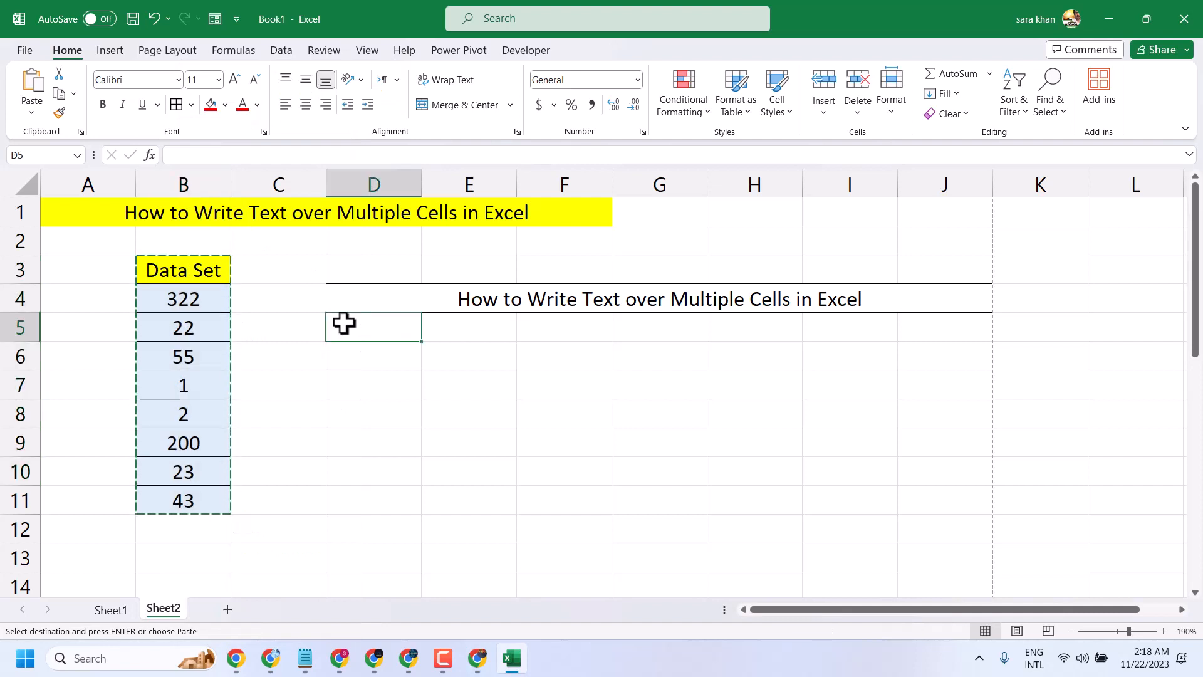
pyautogui.rightClick(344, 324)
pyautogui.click(376, 246)
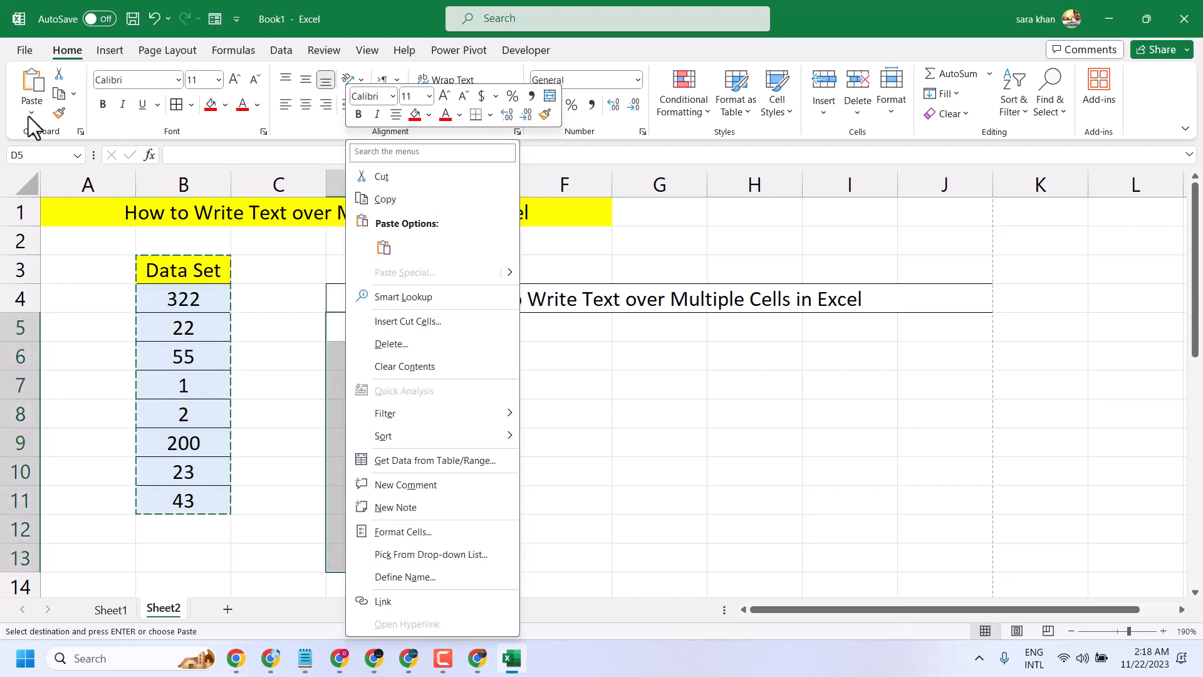
pyautogui.click(35, 119)
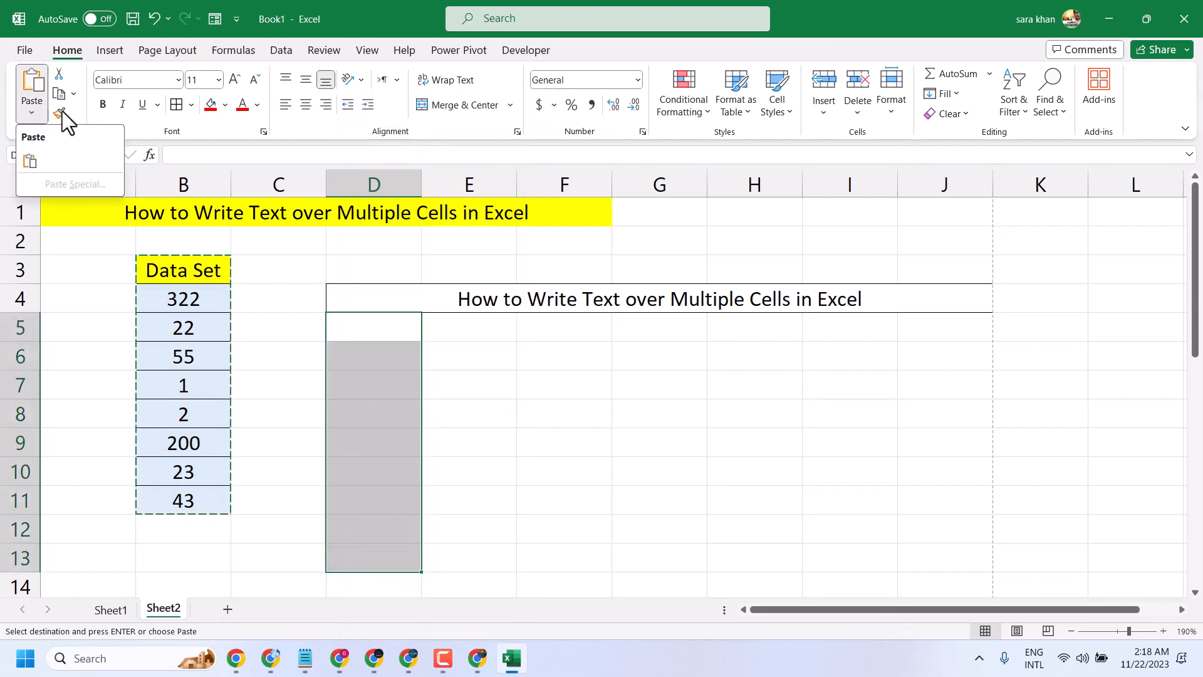
pyautogui.click(84, 103)
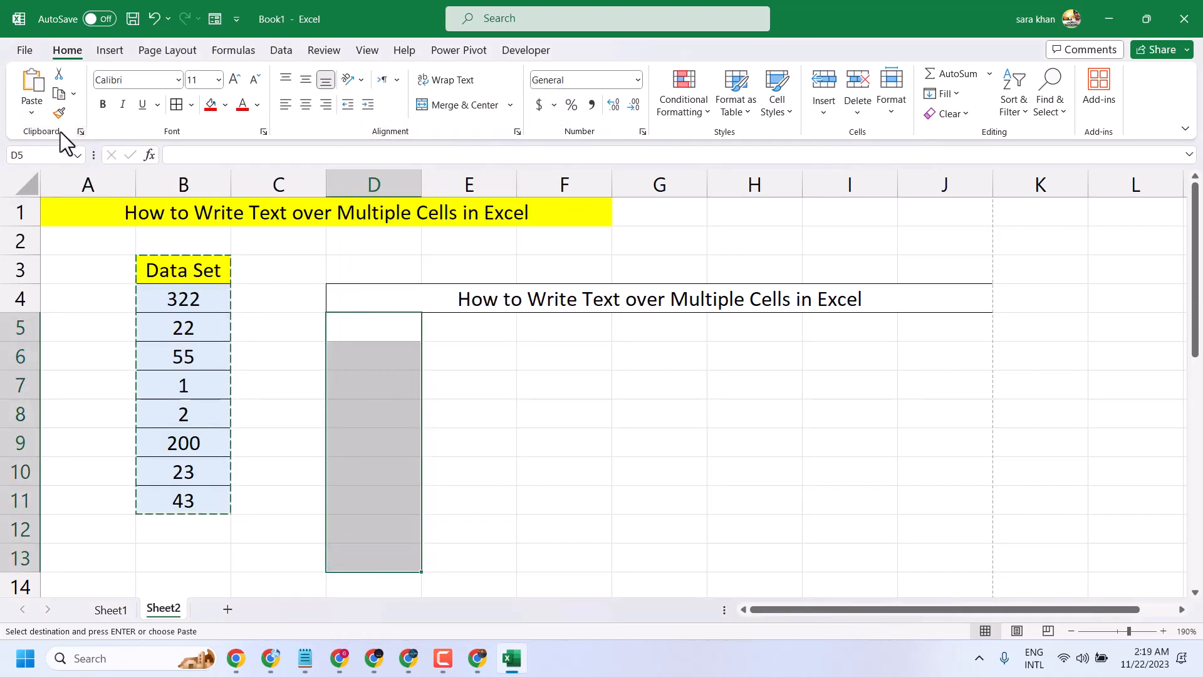
pyautogui.click(72, 95)
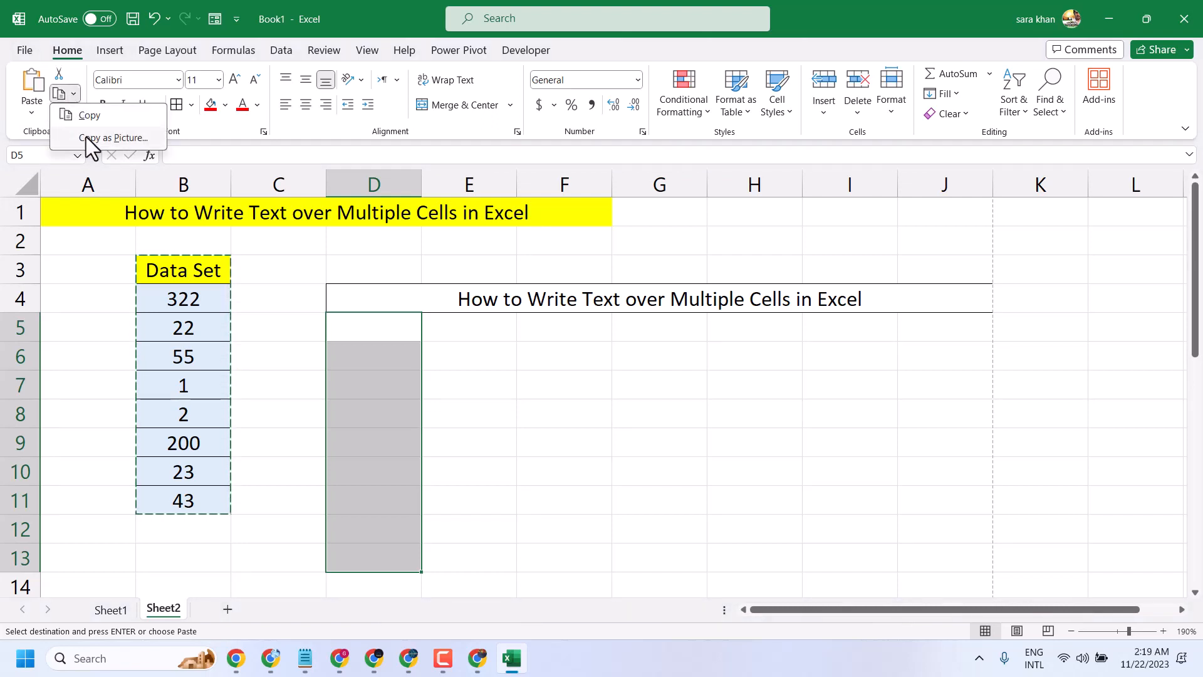
pyautogui.click(28, 107)
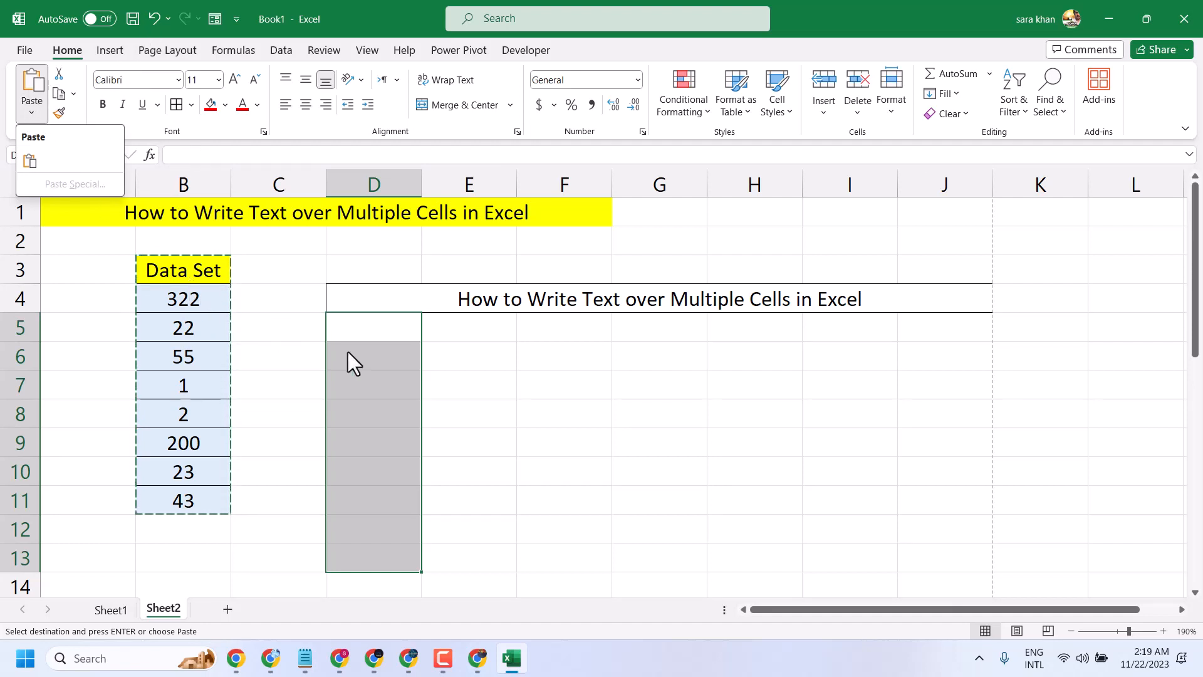
# Step: Paste the cut Data Set column starting at cell D5
pyautogui.rightClick(344, 322)
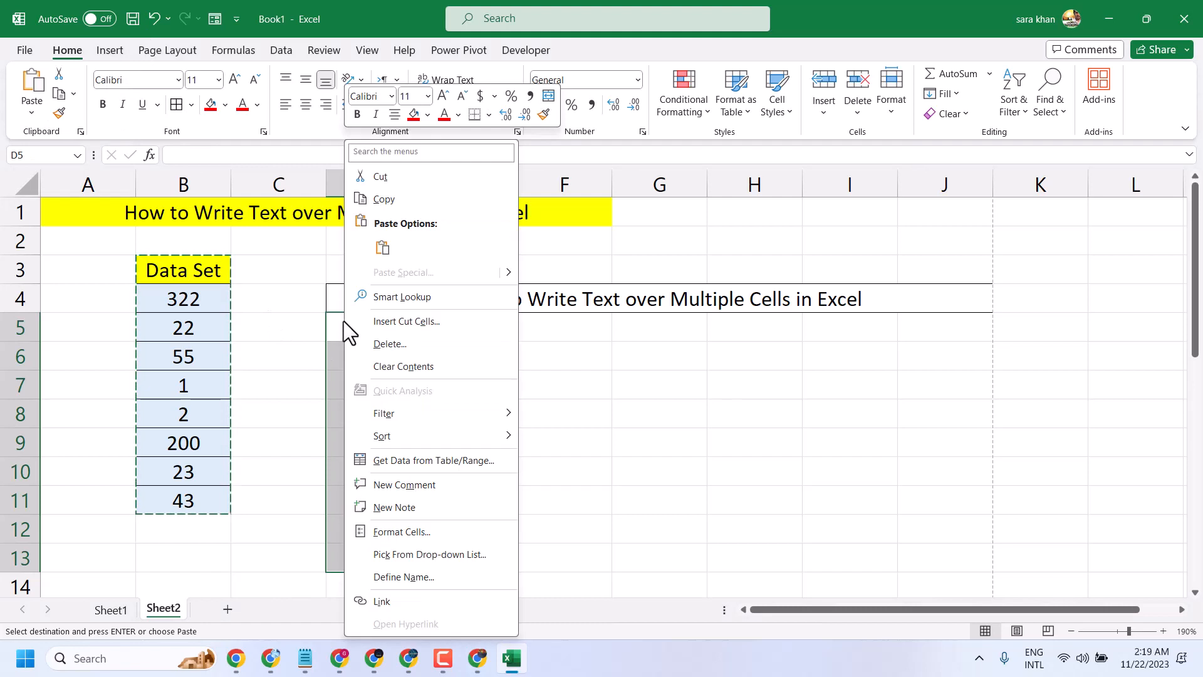
pyautogui.click(380, 246)
pyautogui.click(482, 393)
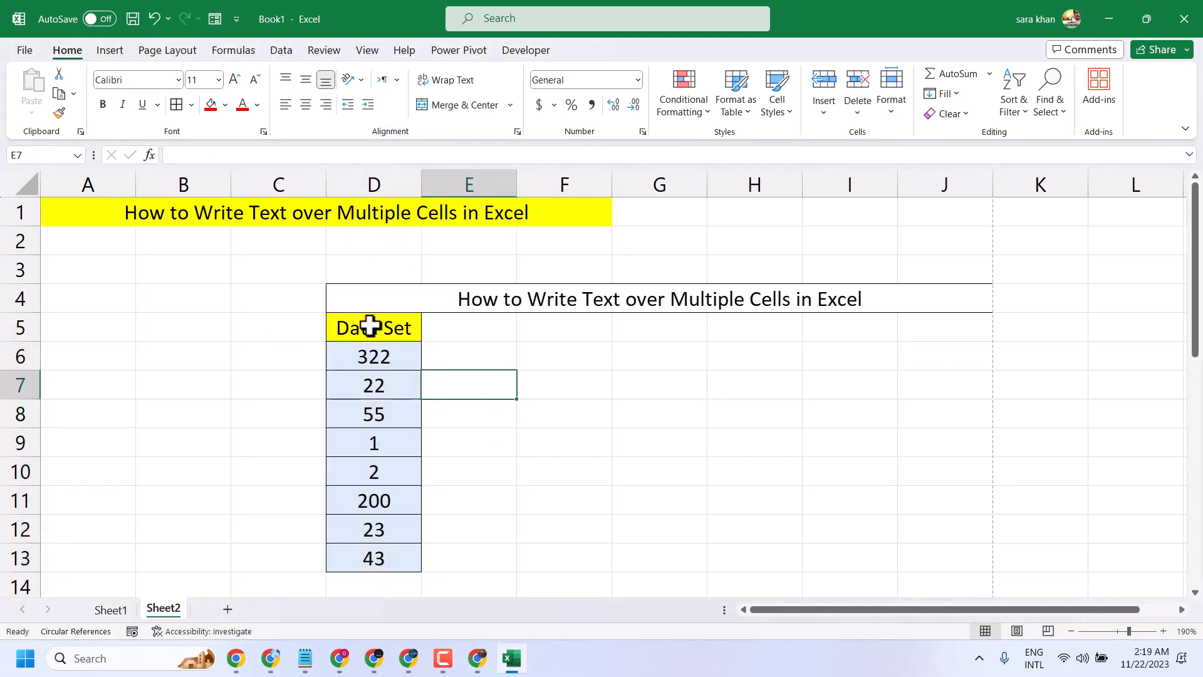
# Step: Copy the Data Set column D5:D13 and paste it transposed as a row starting at F6
pyautogui.moveTo(367, 322); pyautogui.dragTo(377, 561)
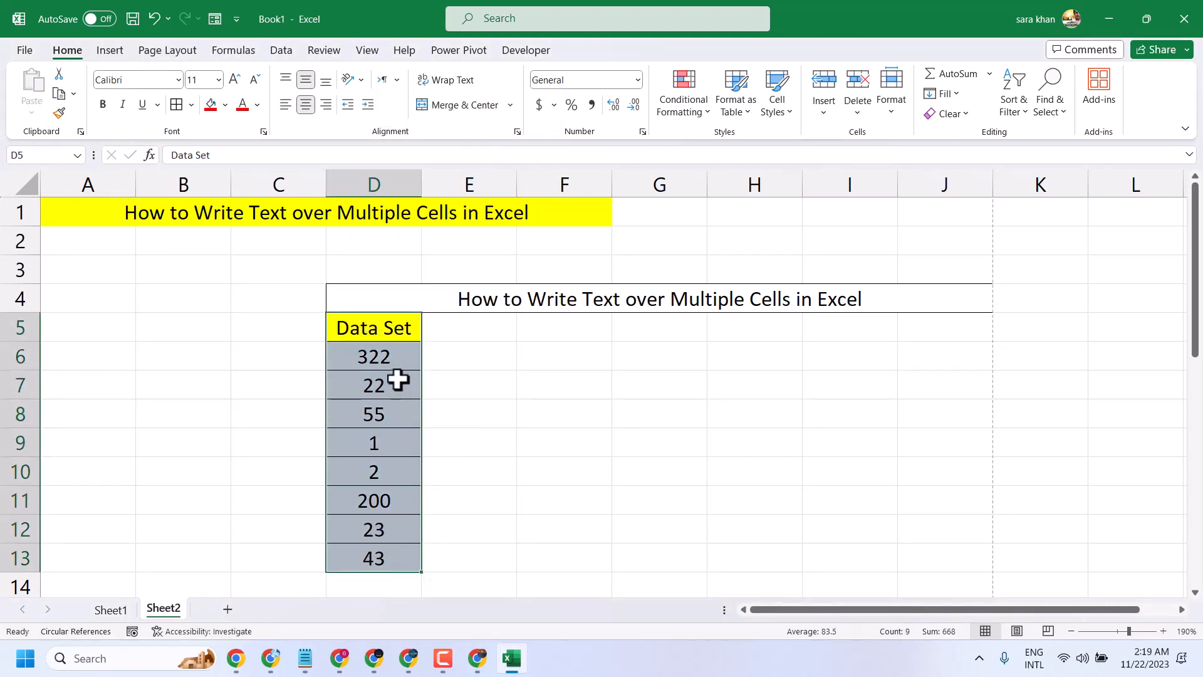
pyautogui.rightClick(391, 382)
pyautogui.click(434, 177)
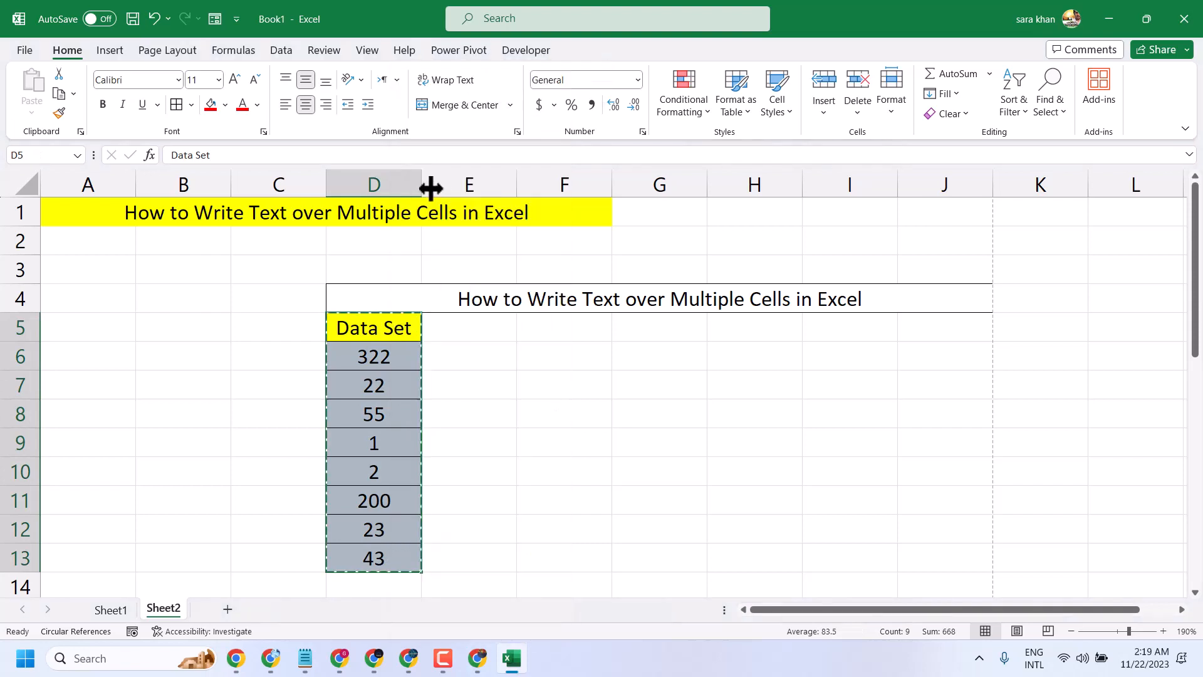
pyautogui.click(578, 354)
pyautogui.rightClick(578, 354)
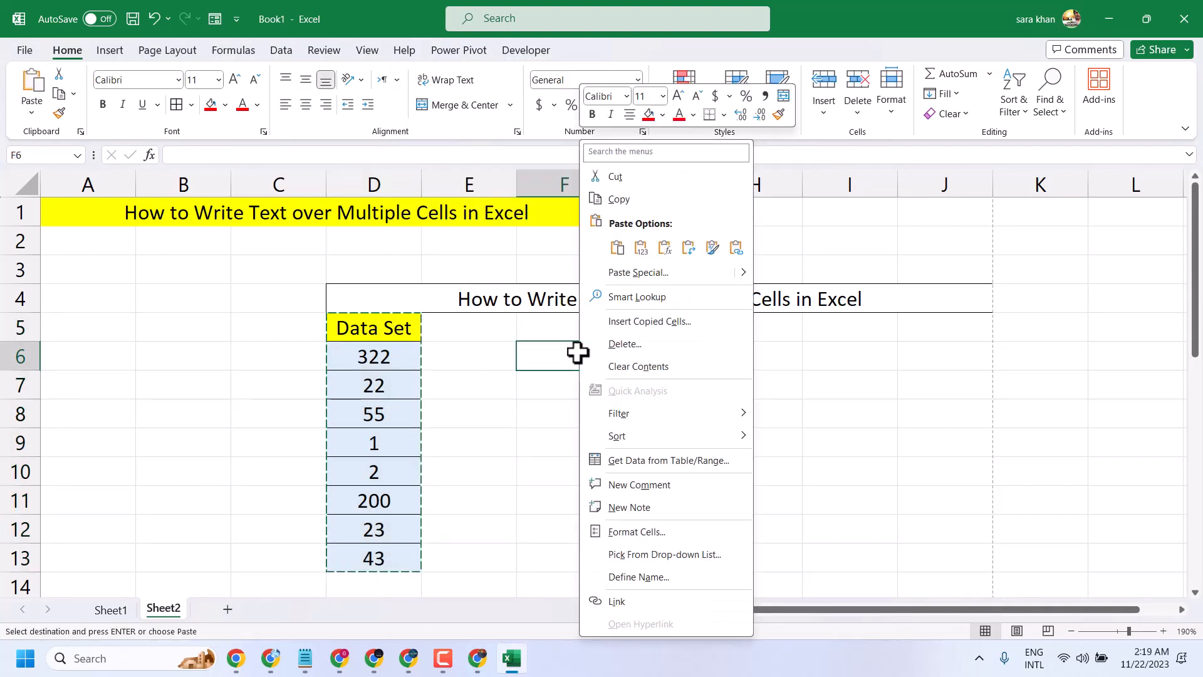
pyautogui.click(692, 246)
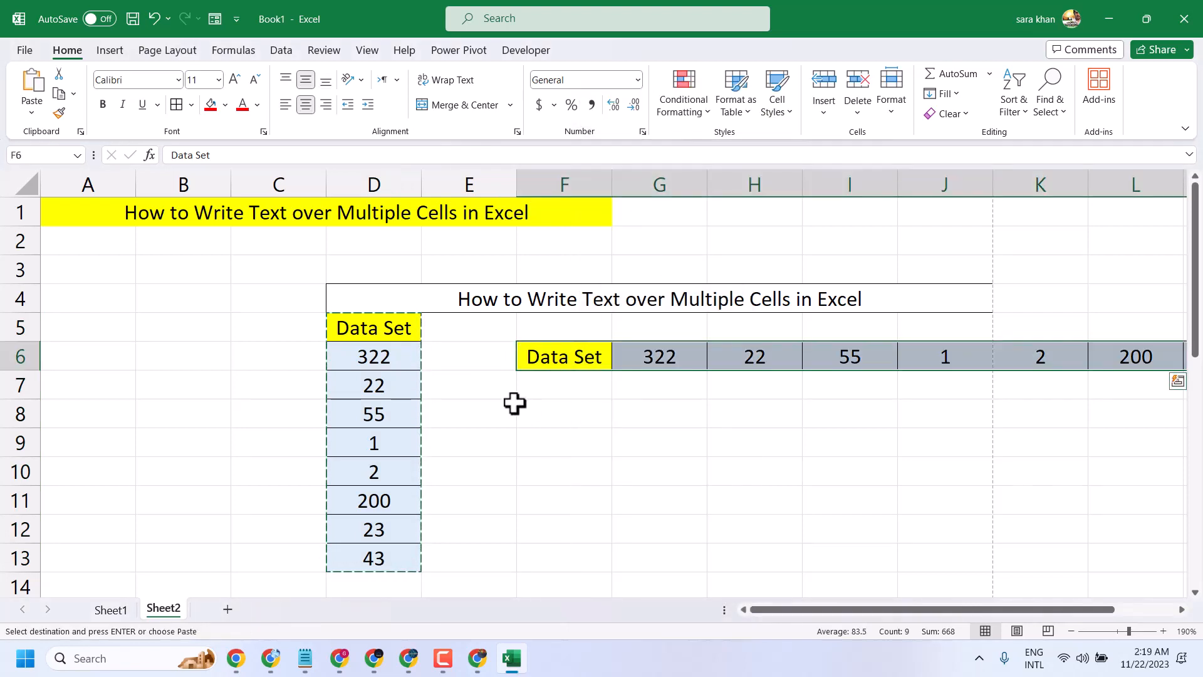
pyautogui.click(456, 437)
# Step: Delete the contents of the original Data Set column D5:D13 and clear all its formatting
pyautogui.click(374, 327)
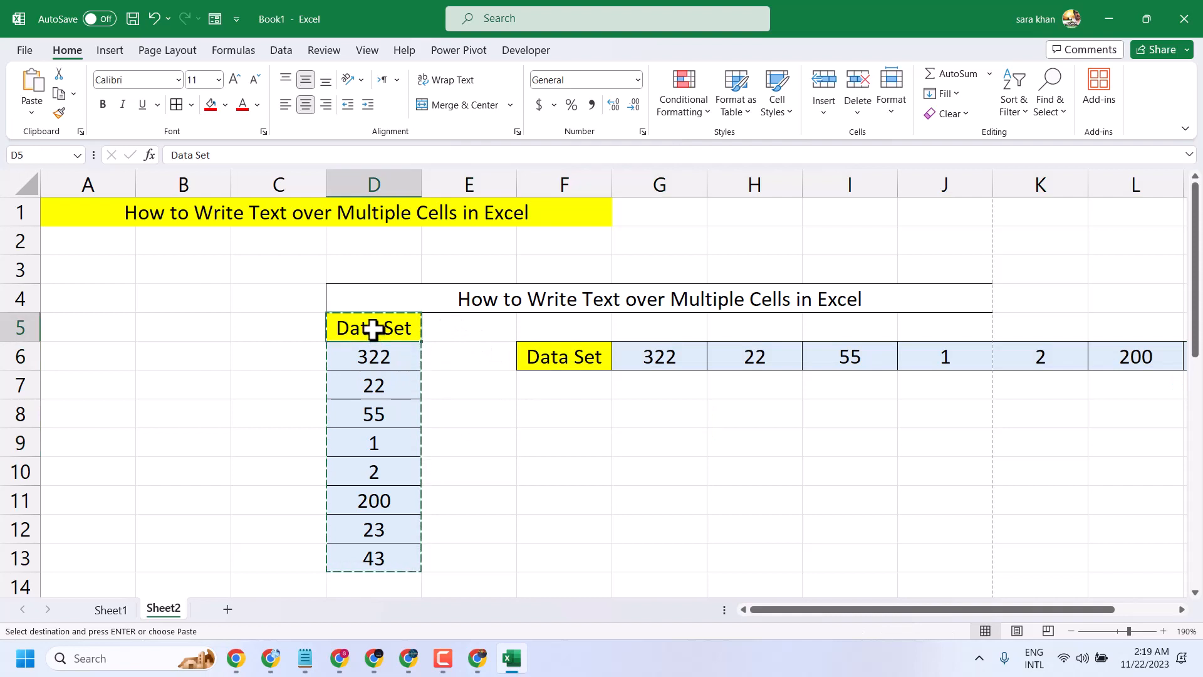
pyautogui.press('Delete')
pyautogui.moveTo(339, 362); pyautogui.dragTo(376, 559)
pyautogui.press('Delete')
pyautogui.moveTo(382, 336); pyautogui.dragTo(379, 569)
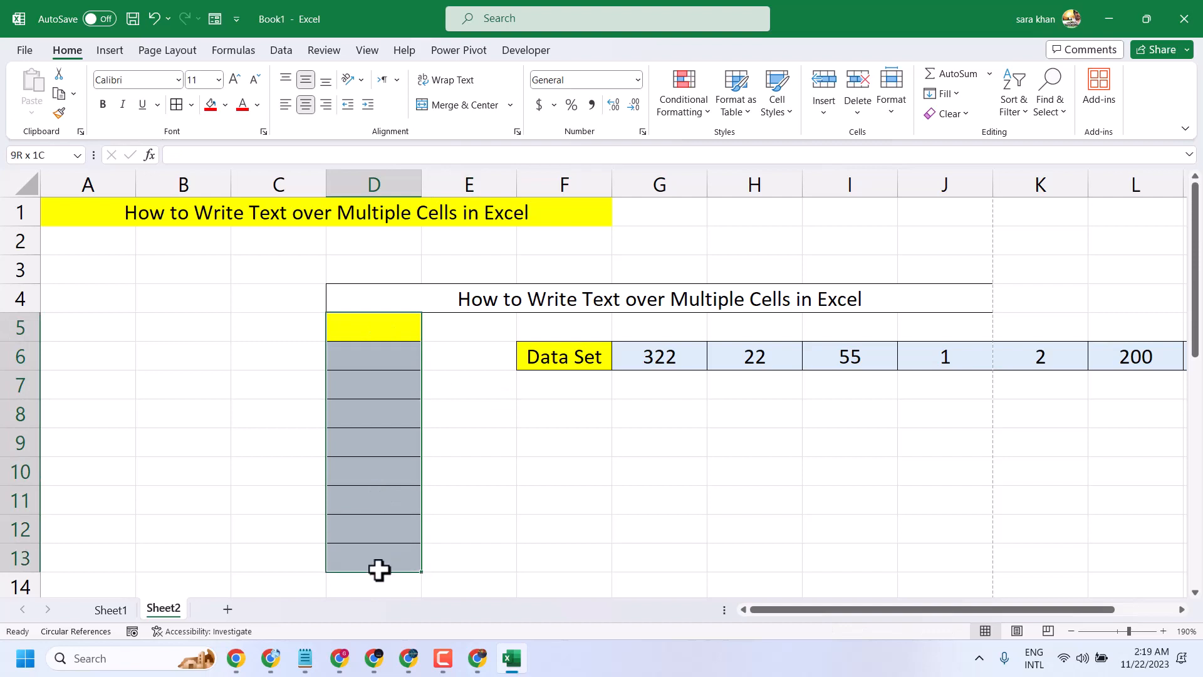
pyautogui.click(951, 118)
pyautogui.click(965, 136)
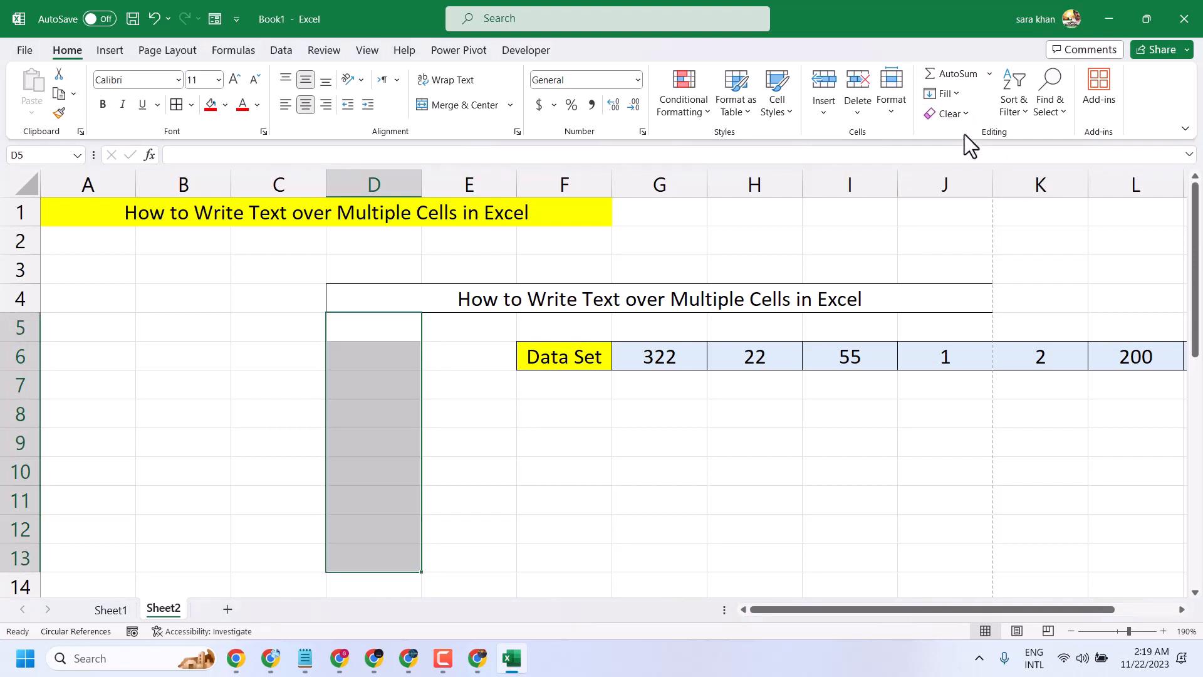
# Step: Delete the title text from the merged cell D4:J4 above the transposed row
pyautogui.moveTo(828, 606); pyautogui.dragTo(994, 609)
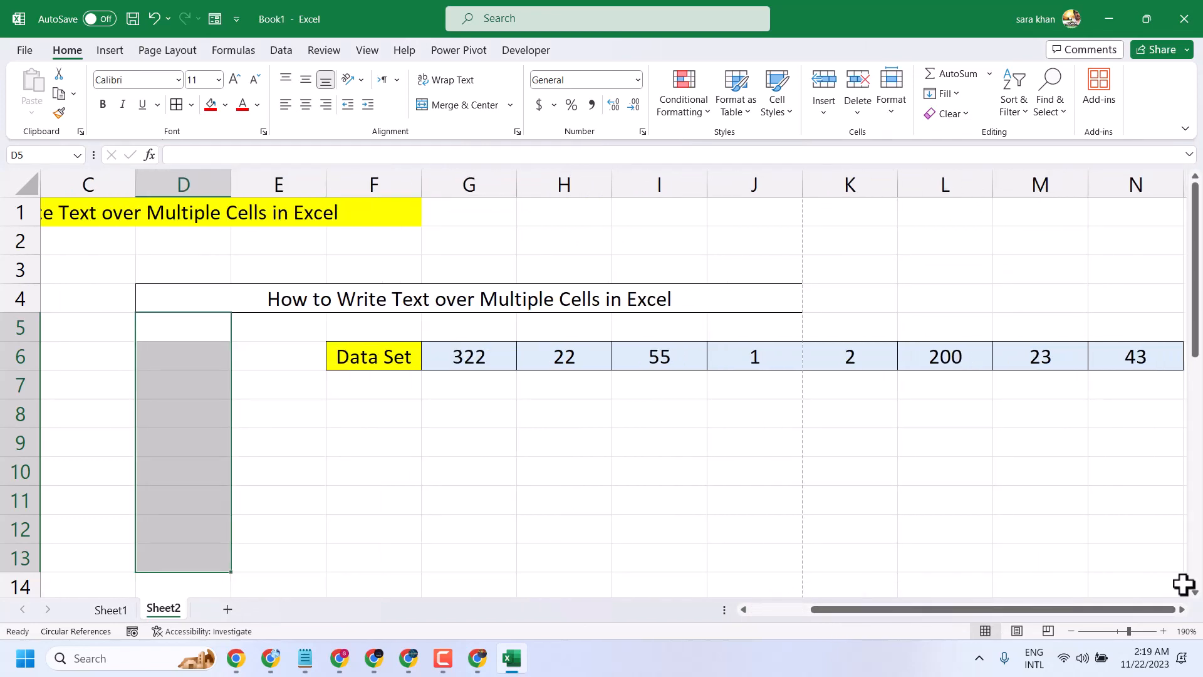
pyautogui.click(1164, 632)
pyautogui.click(1164, 632)
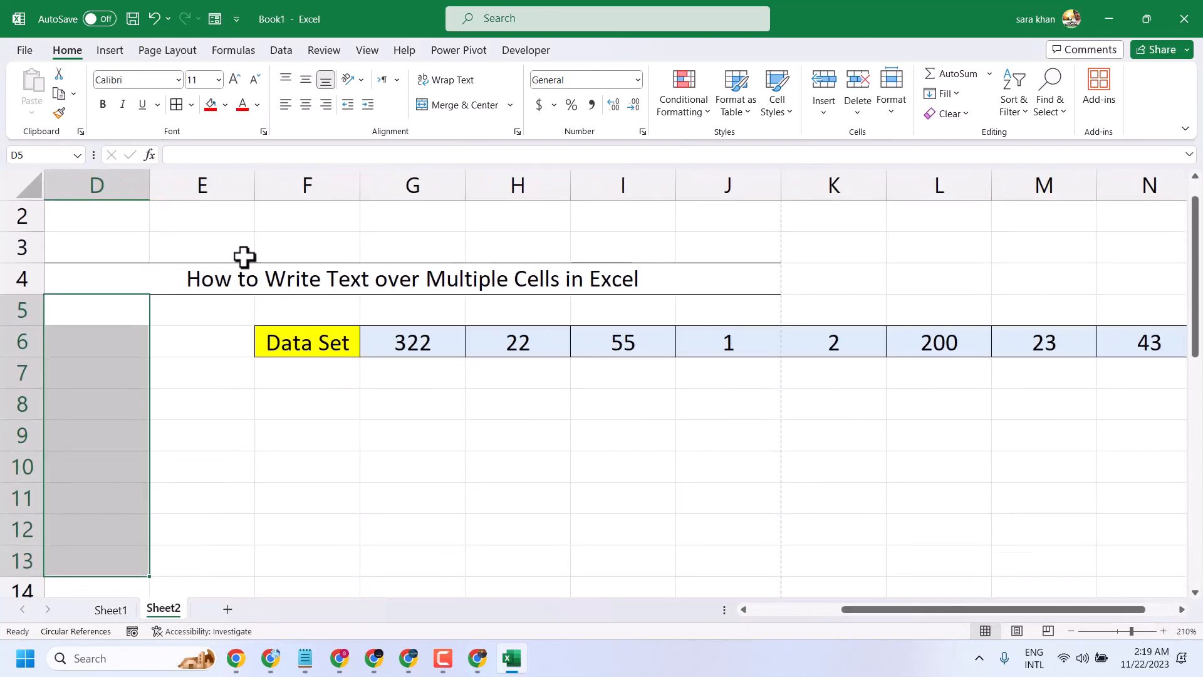
pyautogui.doubleClick(245, 276)
pyautogui.tripleClick(247, 276)
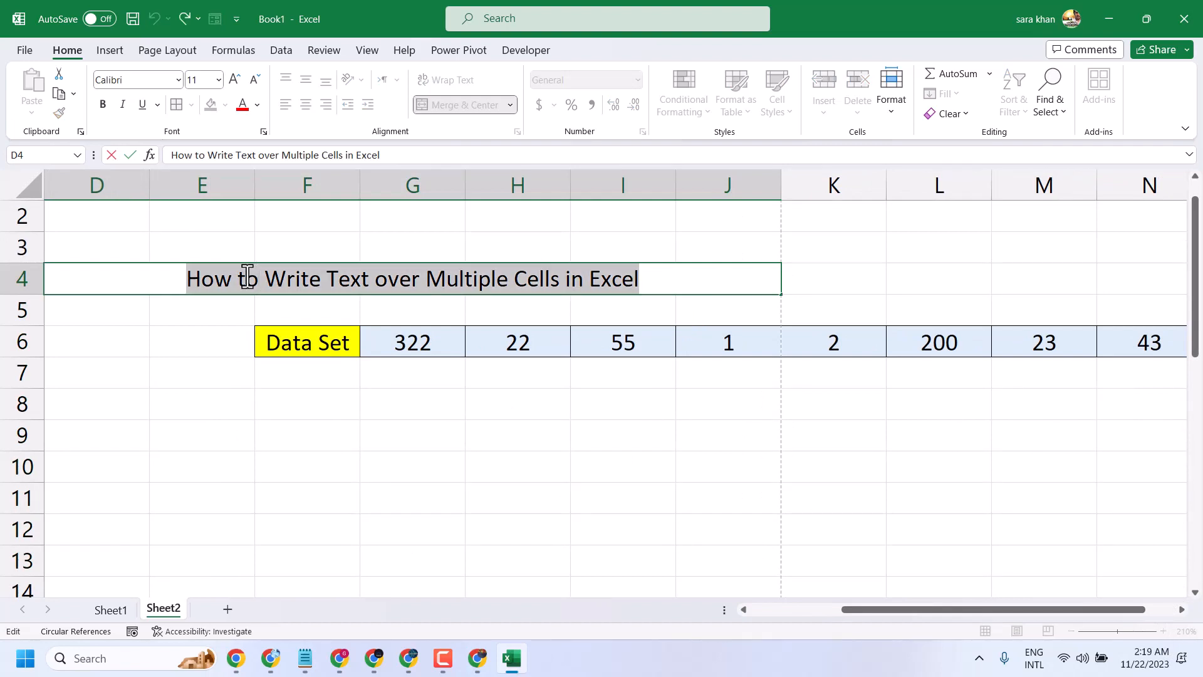
pyautogui.rightClick(248, 277)
pyautogui.press('Escape')
pyautogui.press('Delete')
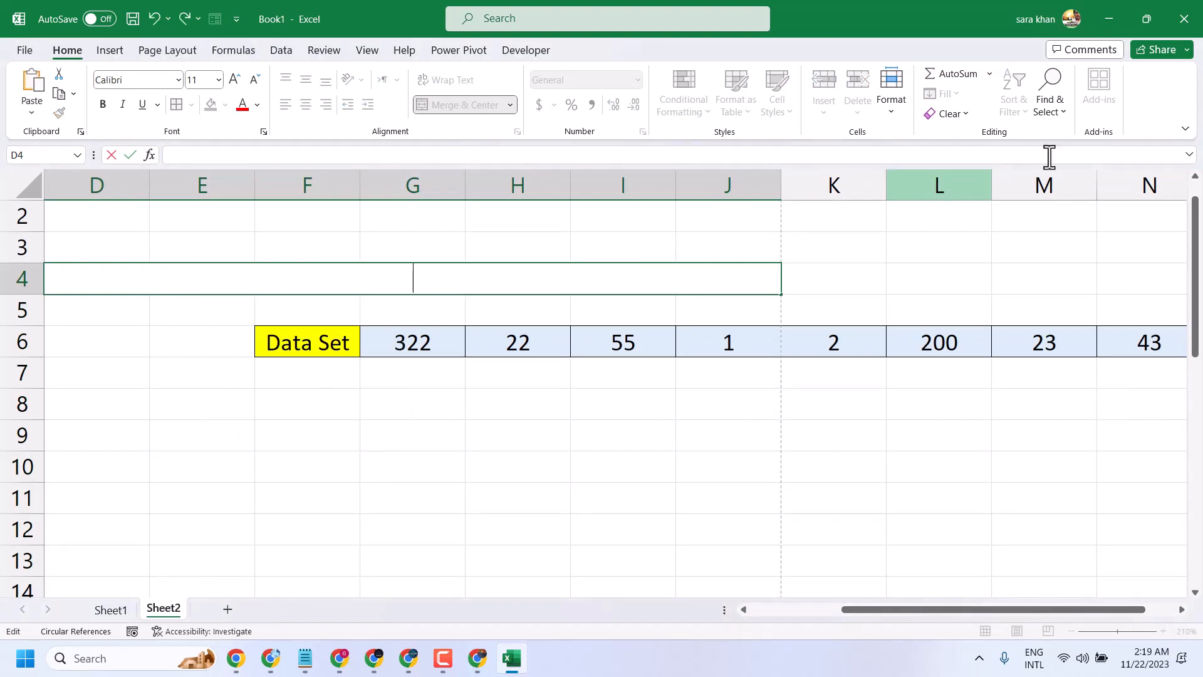
pyautogui.click(946, 113)
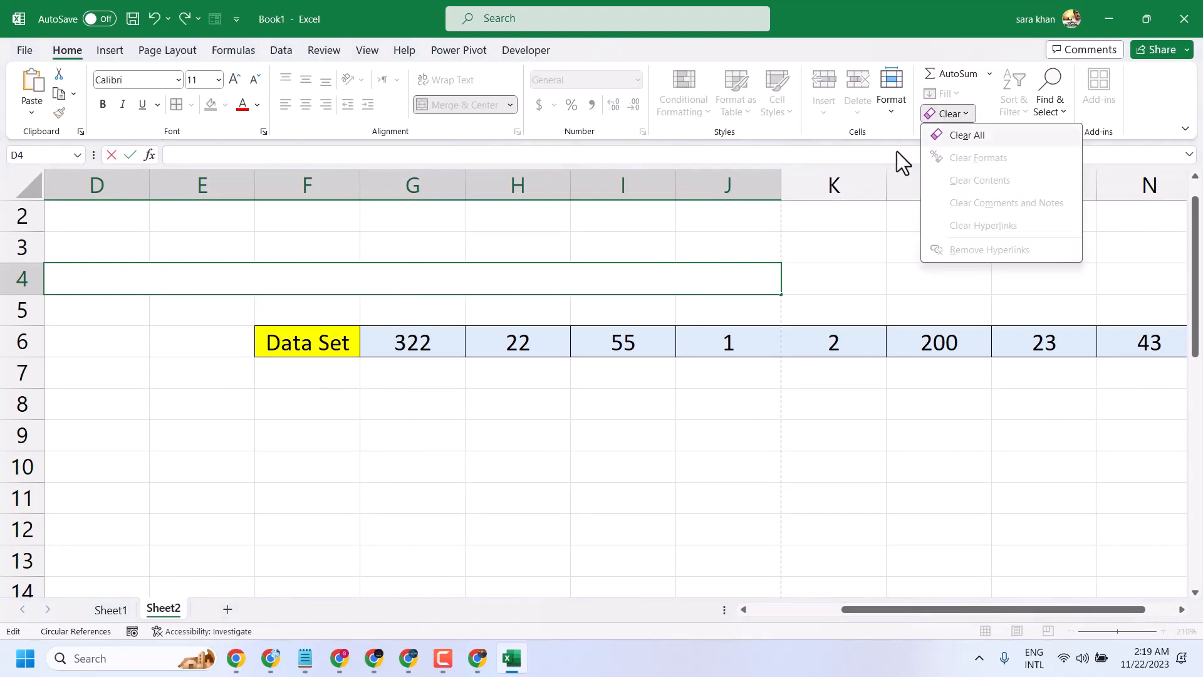
pyautogui.click(962, 136)
pyautogui.click(561, 426)
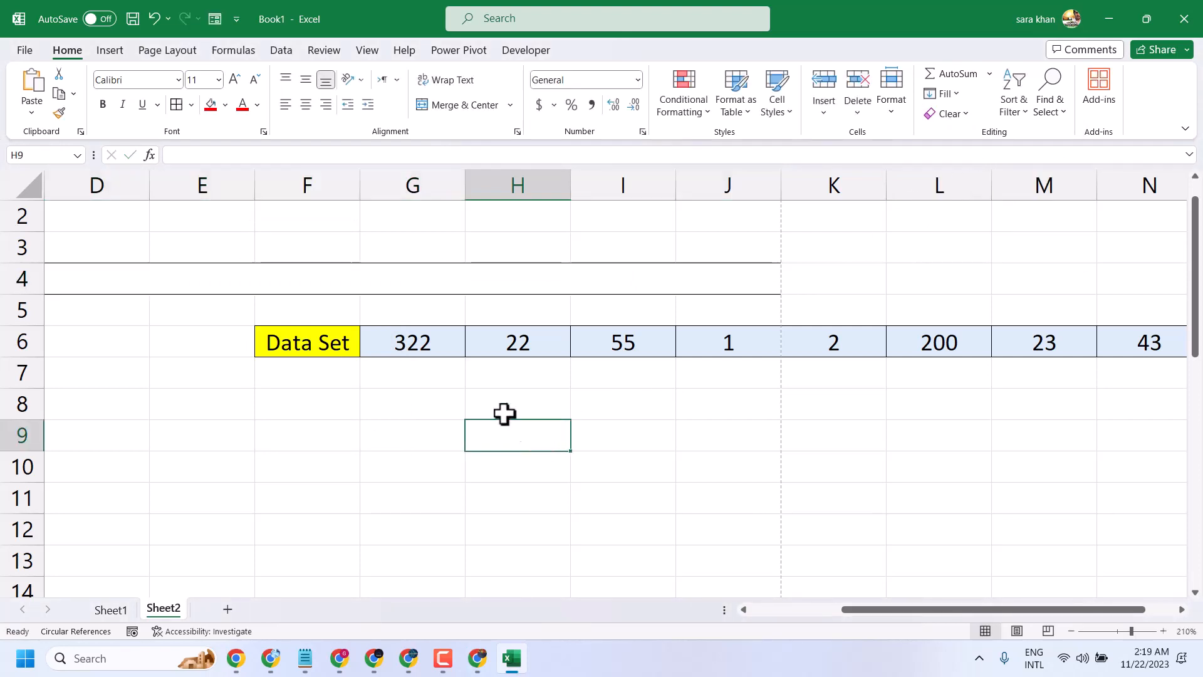
# Step: Clear all formatting from the empty merged cell D4:J4, including its merge and borders
pyautogui.click(382, 270)
pyautogui.click(948, 116)
pyautogui.click(960, 134)
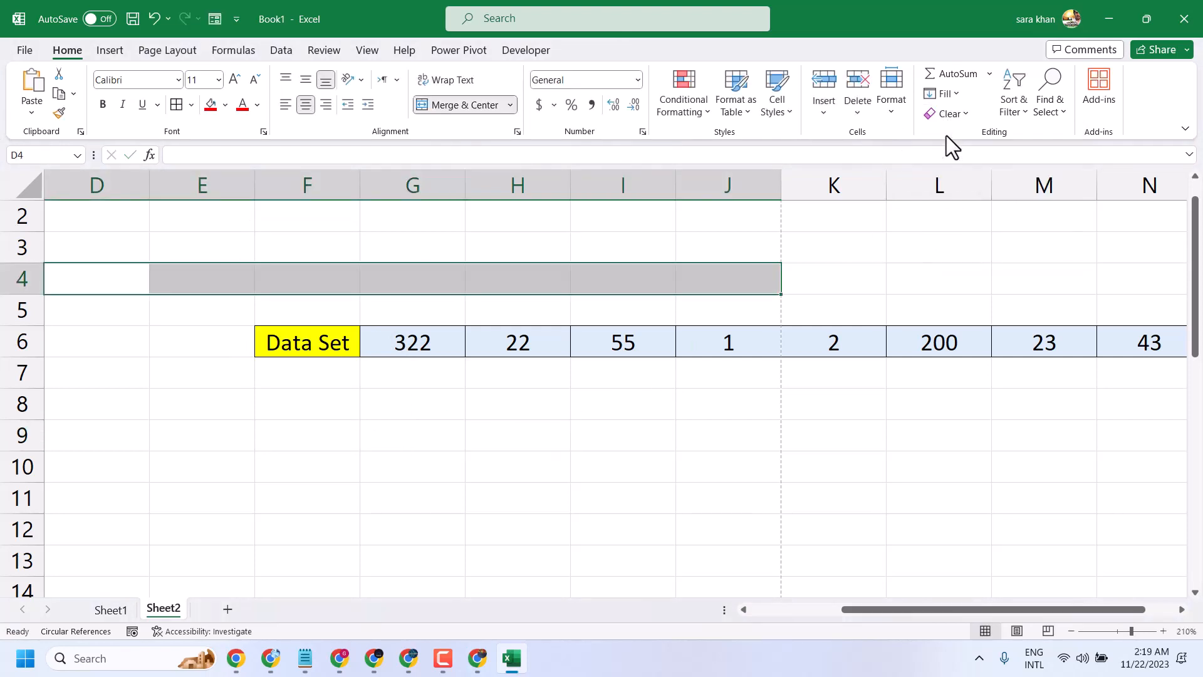
pyautogui.click(583, 452)
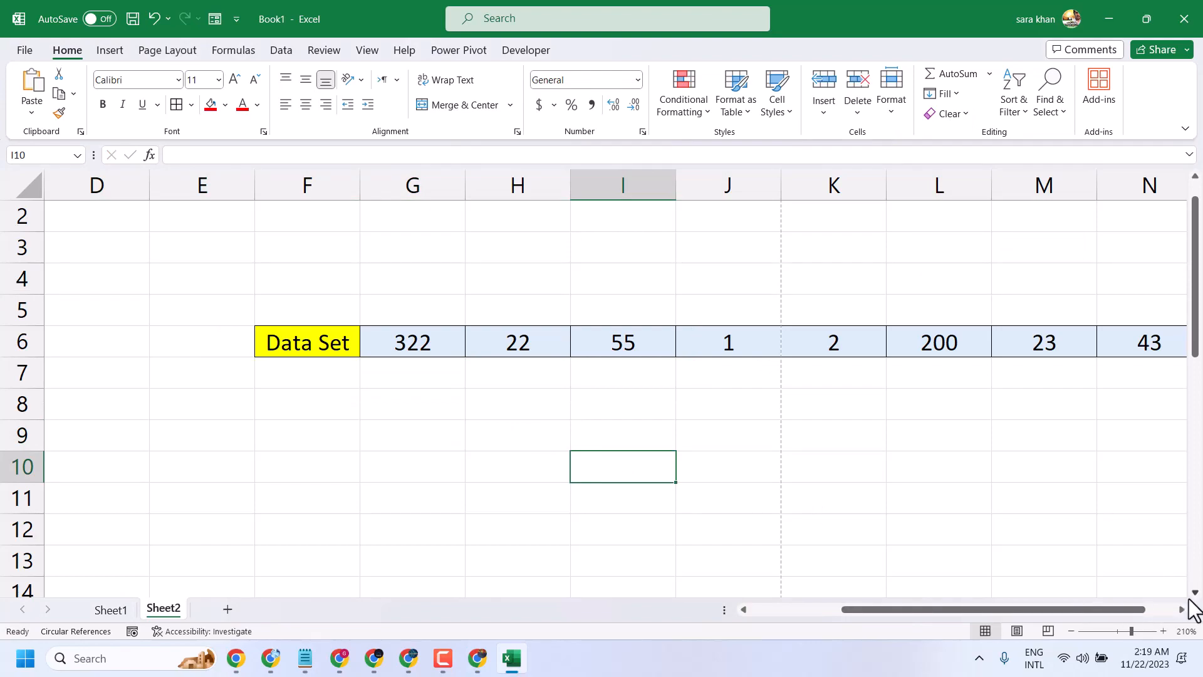